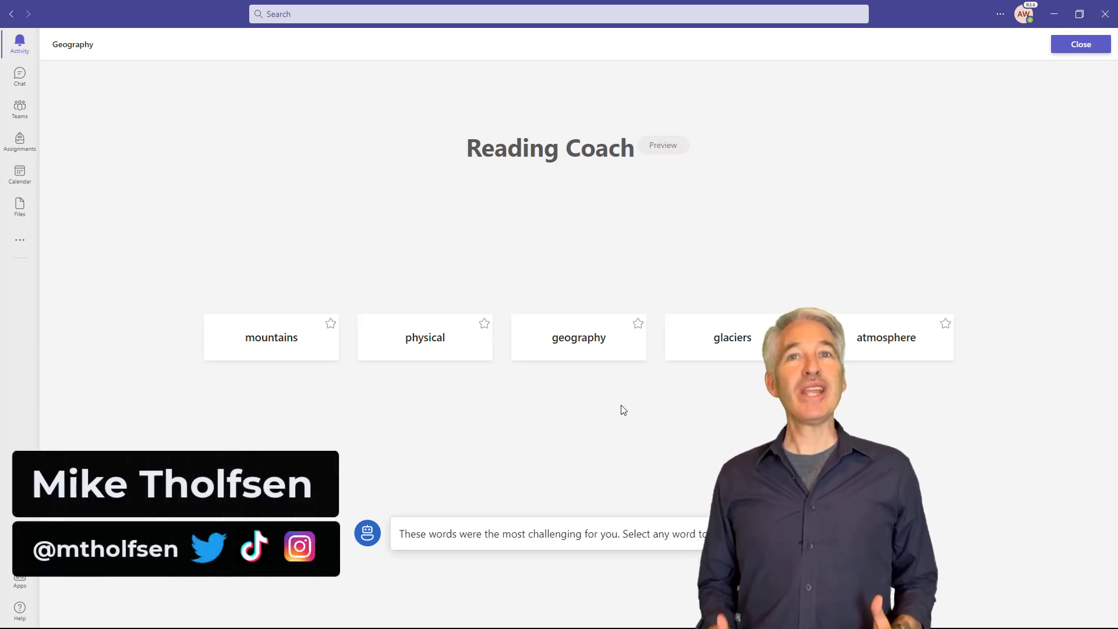
Practise the word "mountains" in Reading Coach by hearing it, stretching it, viewing its picture and recording it read aloud
left_click(260, 344)
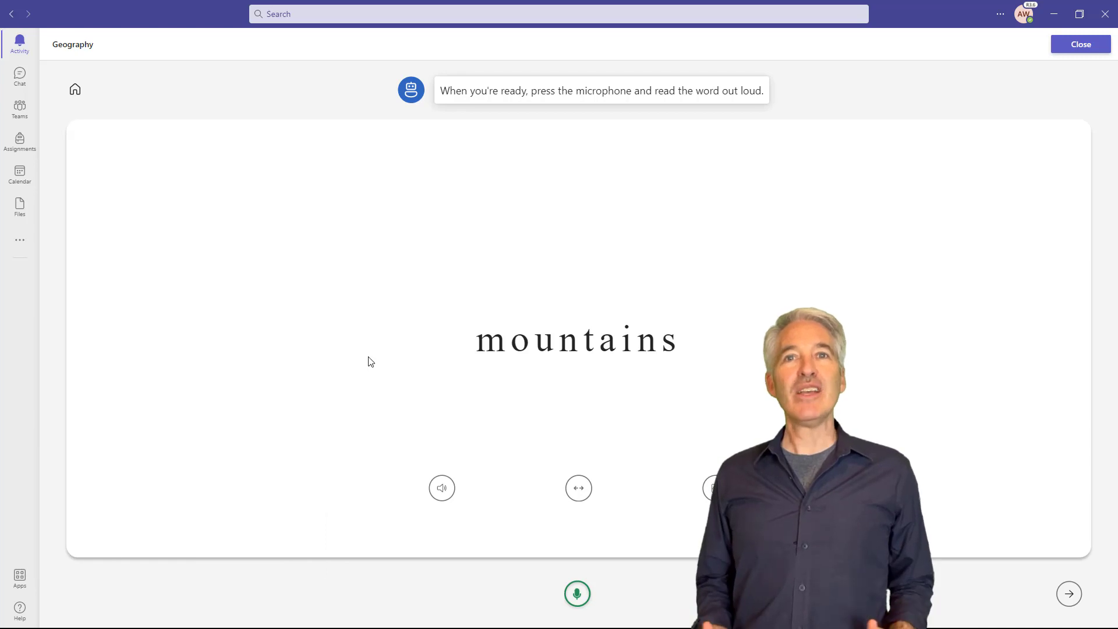
left_click(442, 488)
left_click(579, 488)
left_click(716, 488)
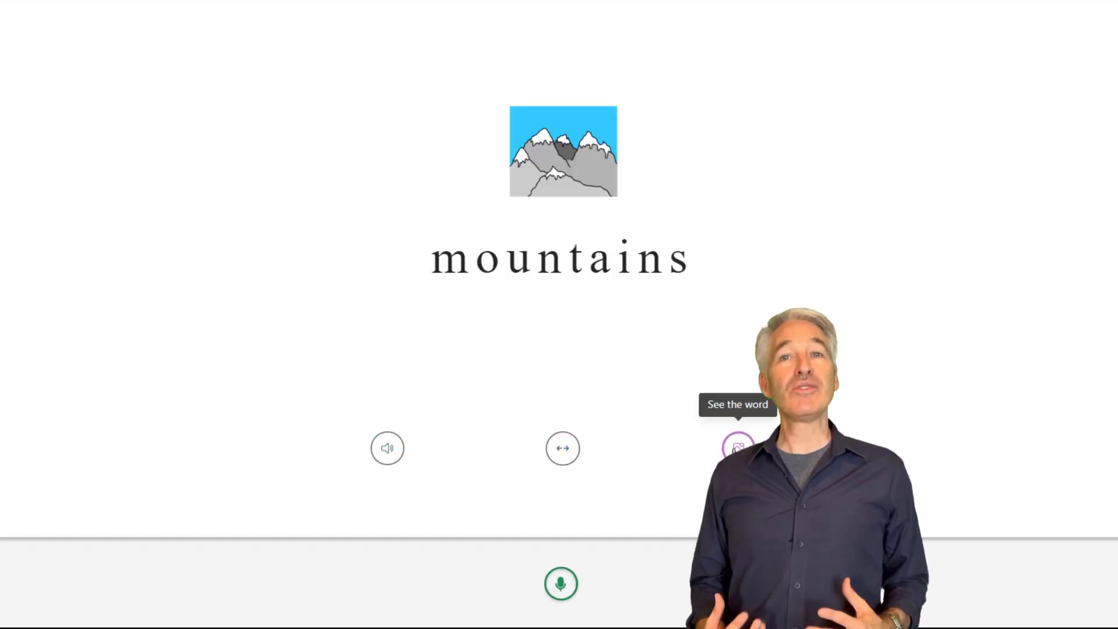
left_click(560, 583)
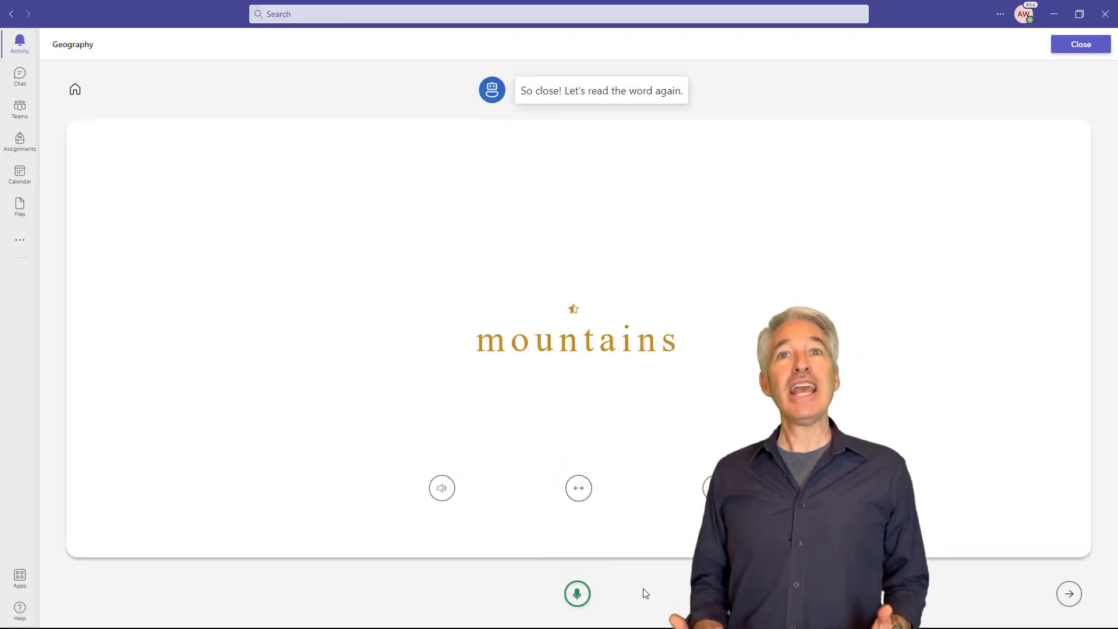
left_click(587, 594)
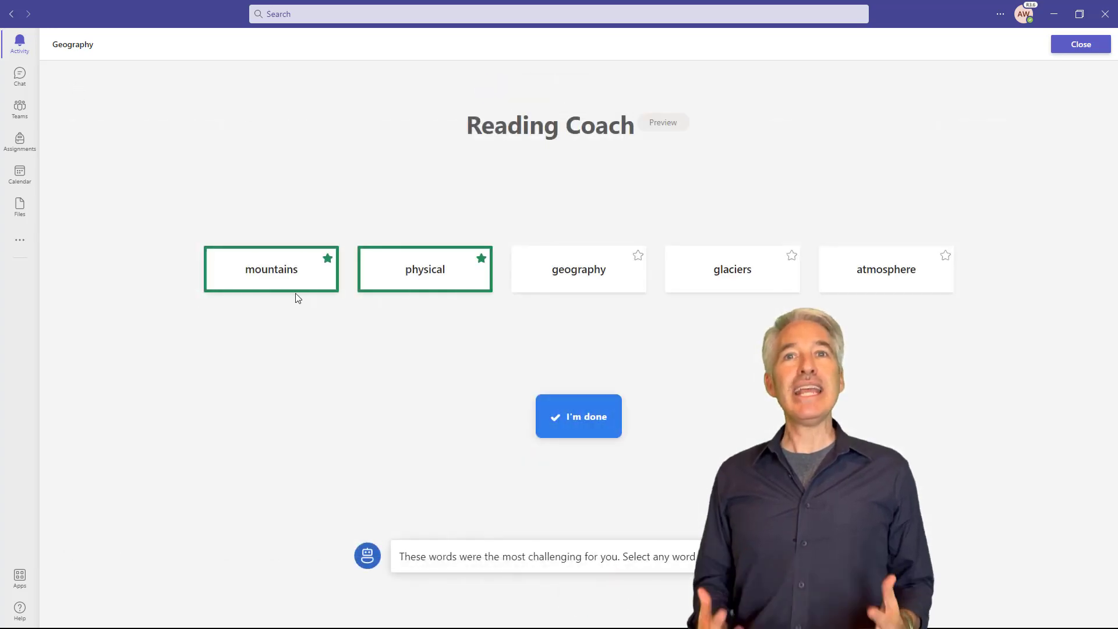
Open the challenge word "atmosphere", stretch it into syllables and record it read aloud
left_click(886, 280)
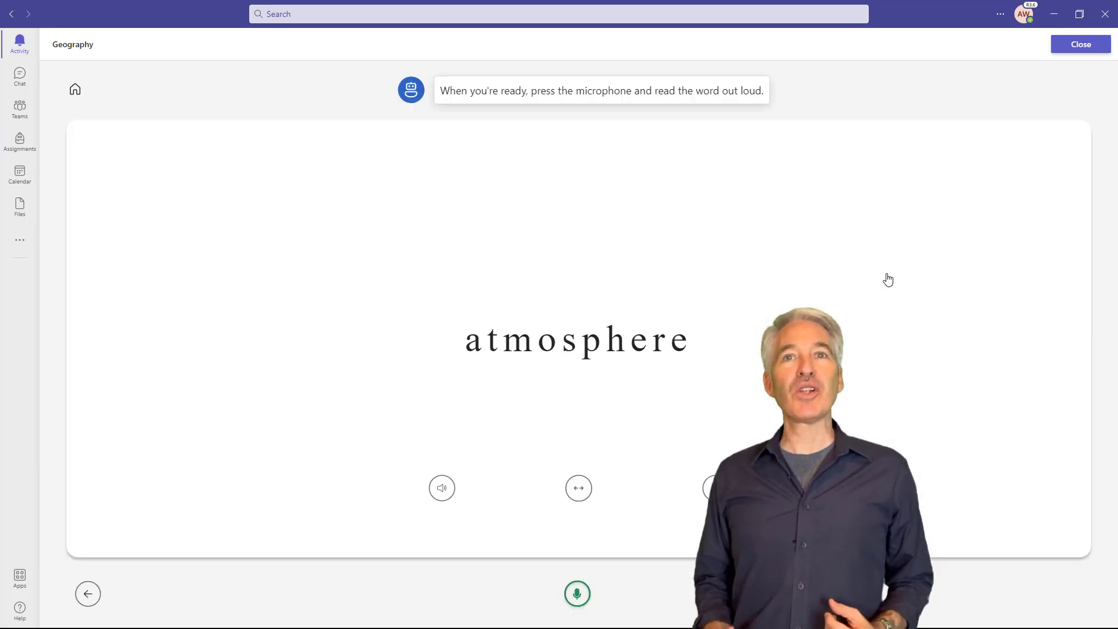
left_click(578, 489)
left_click(576, 593)
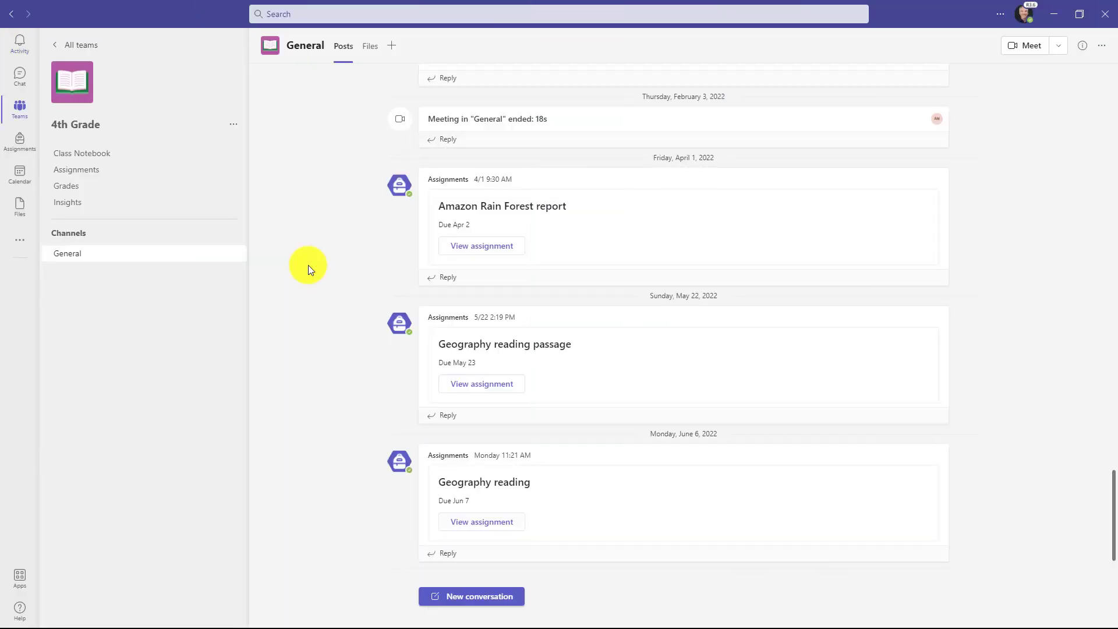
Create a 4th Grade assignment titled "Geography - Reading Coach" with the instructions "Please read this geography passage out loud"
left_click(107, 174)
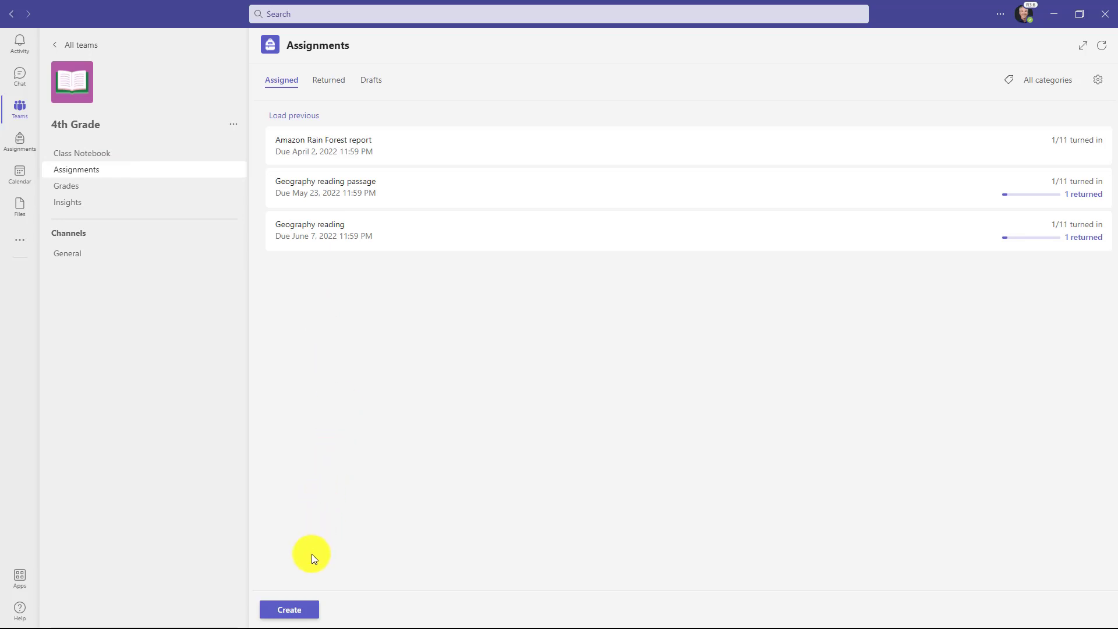
left_click(303, 608)
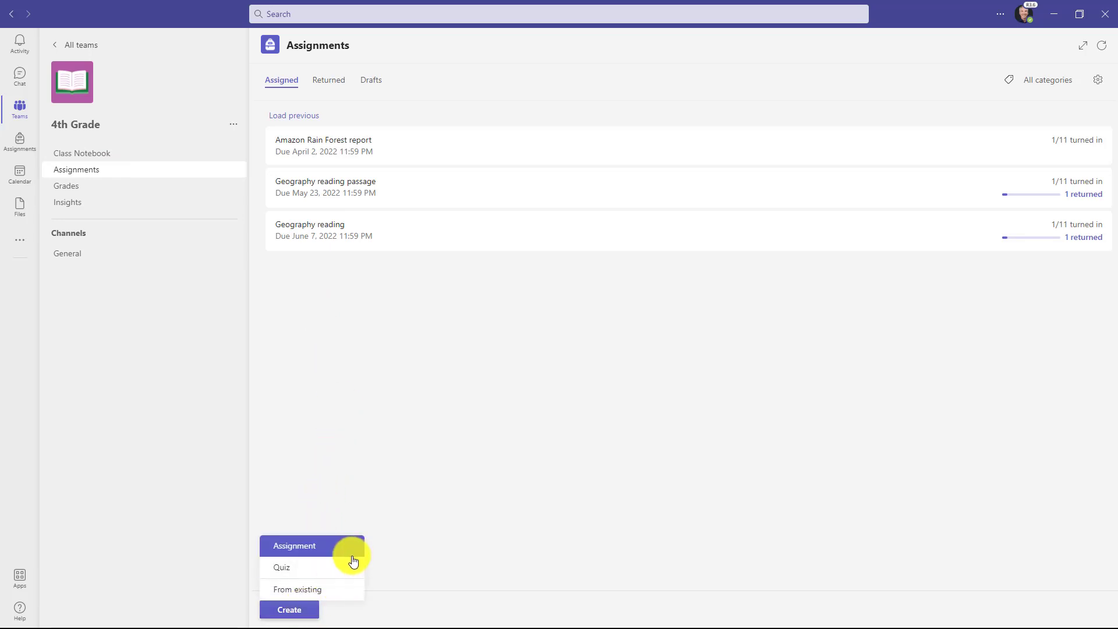
left_click(352, 559)
left_click(365, 137)
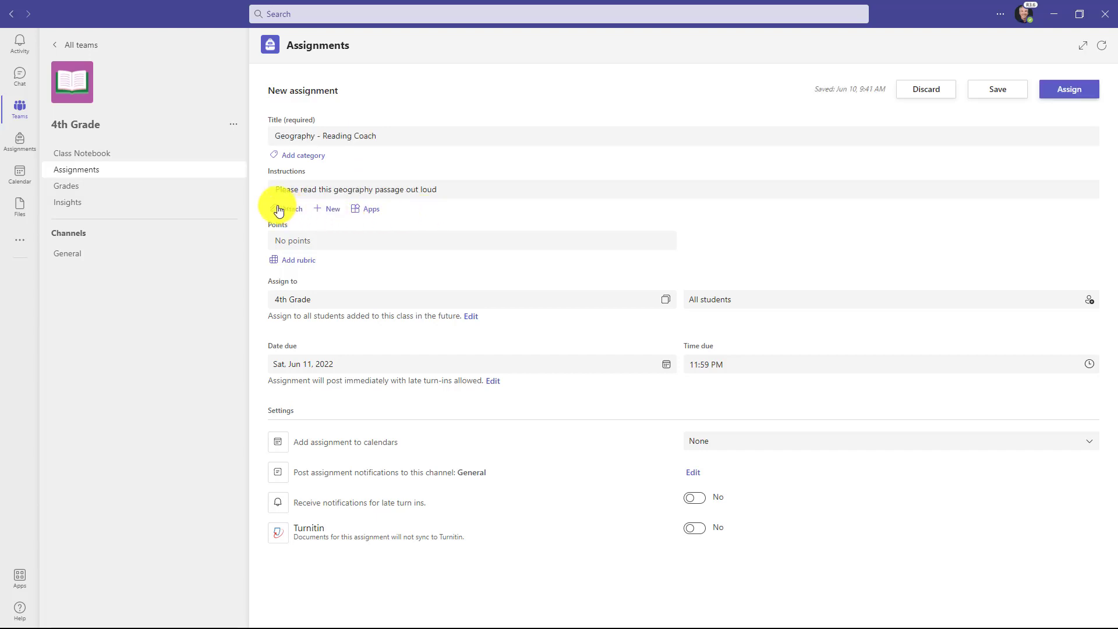
Attach the Geography passage through Reading Progress, and switch its Reading Coach option off and back on
left_click(279, 210)
left_click(342, 343)
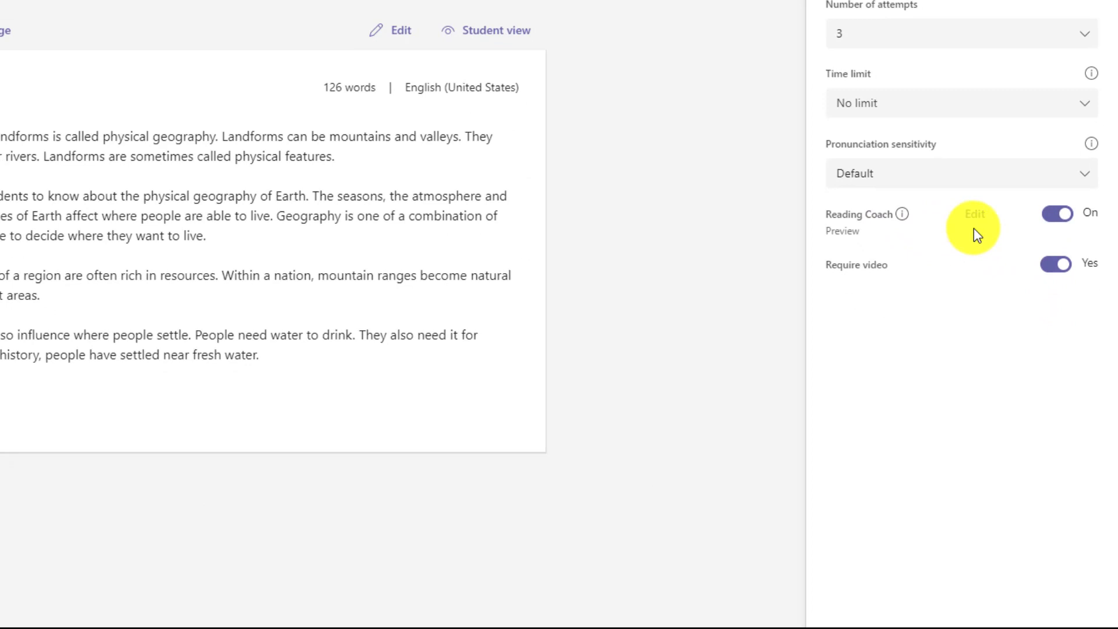
left_click(1056, 217)
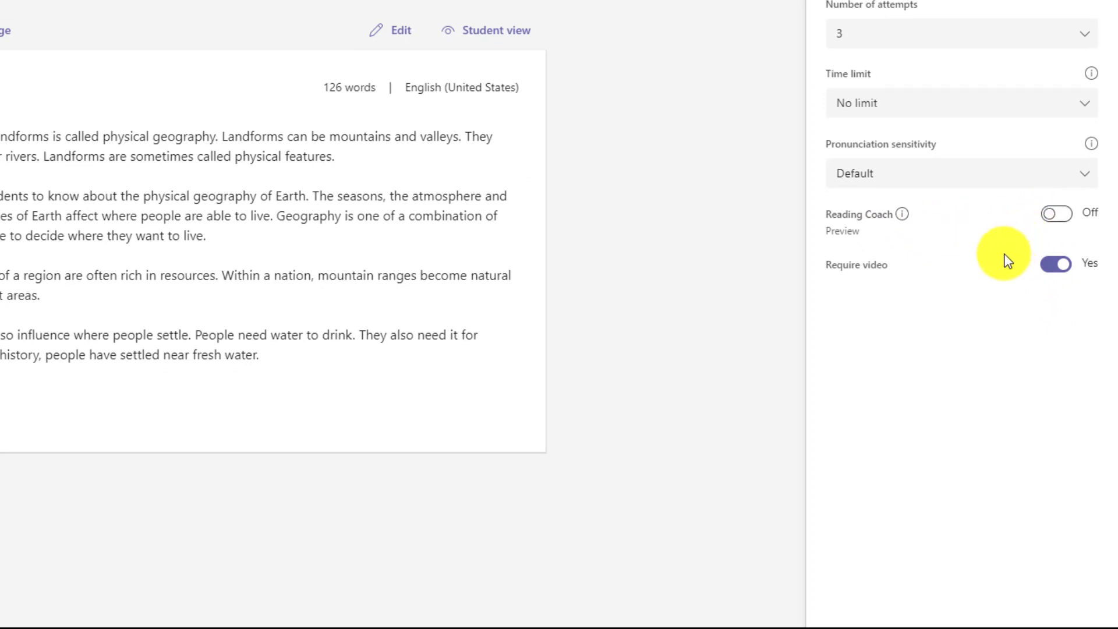
left_click(1055, 216)
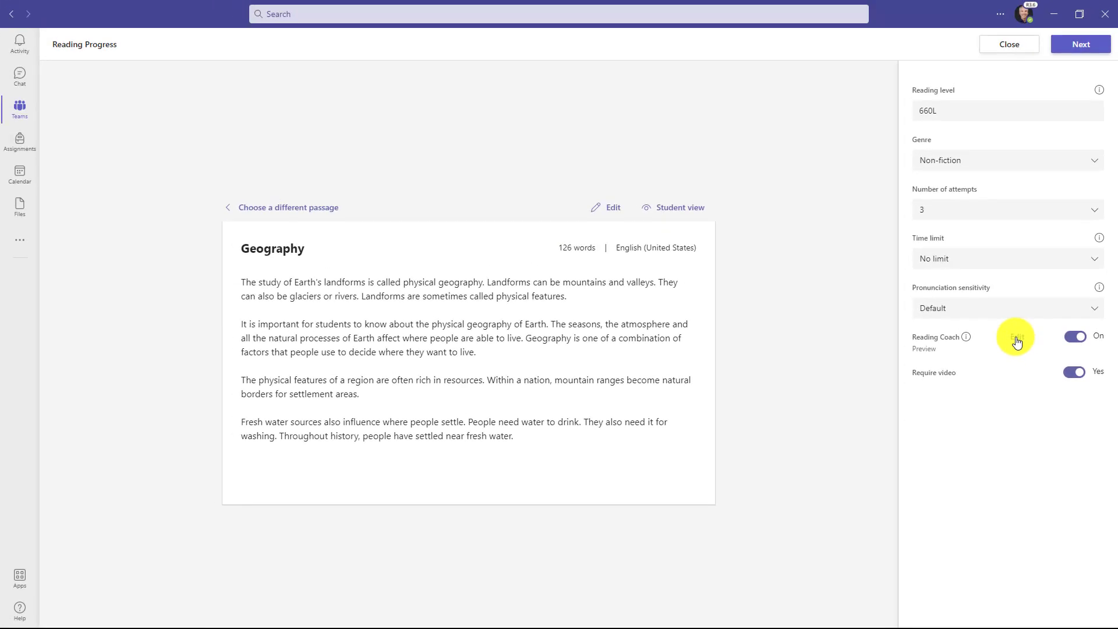
Open the Reading Coach customization and preview the hear, stretch and picture tools on the sample word "atmosphere"
left_click(1016, 339)
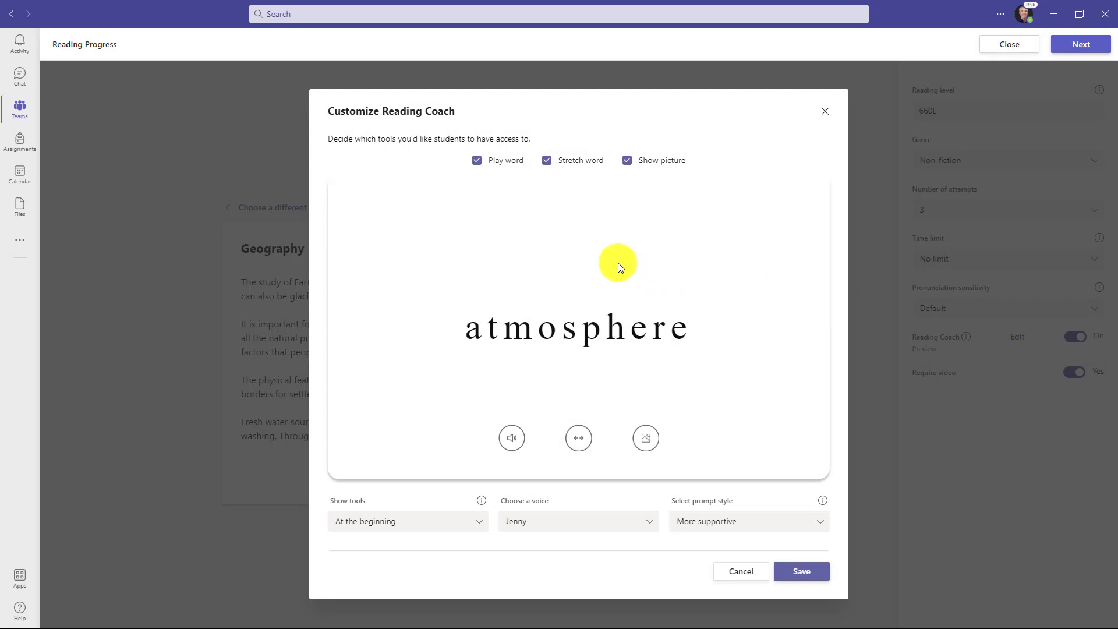
left_click(513, 444)
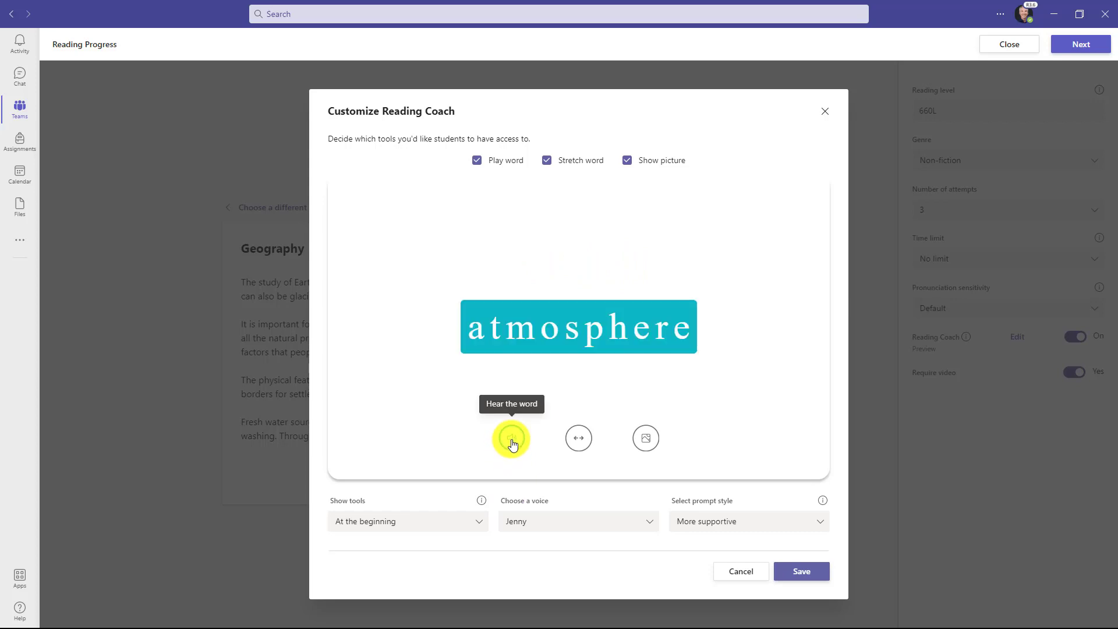
left_click(580, 441)
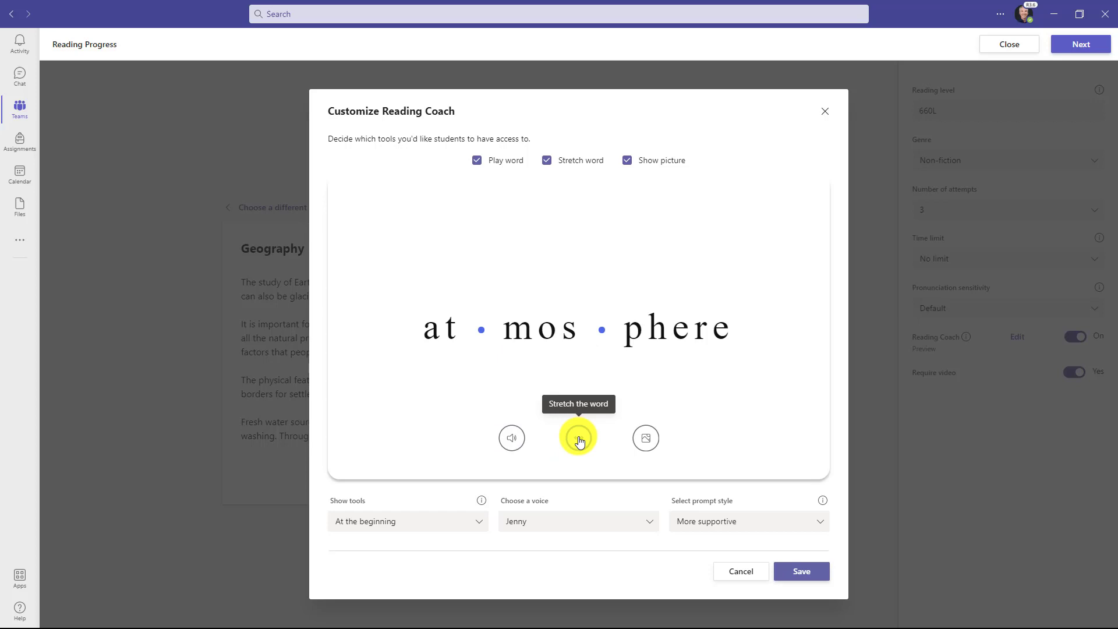
left_click(649, 443)
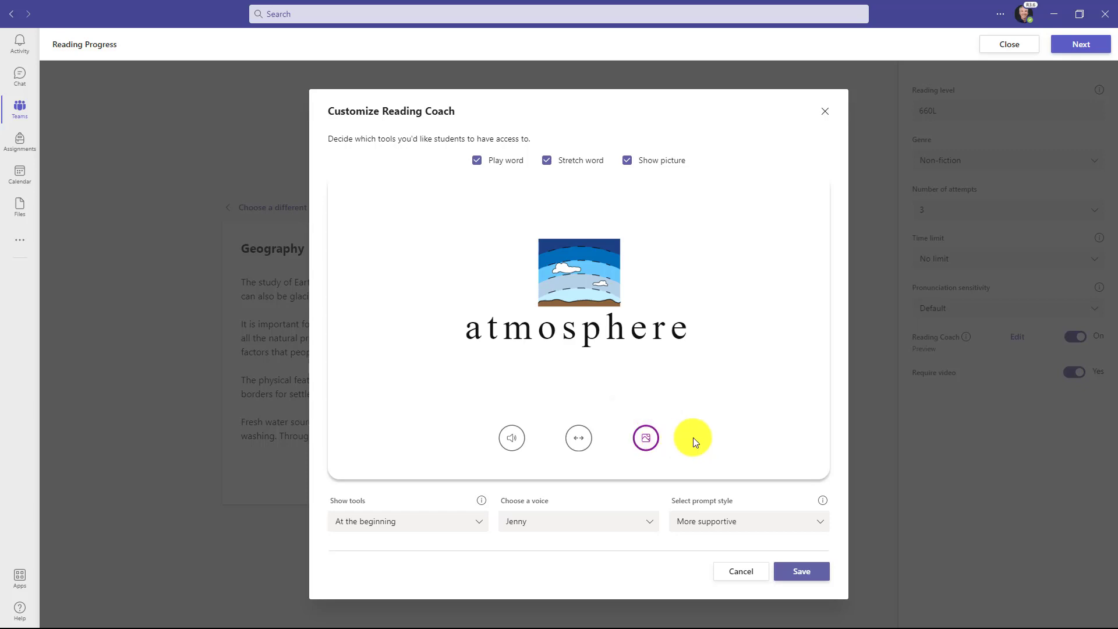
left_click(645, 439)
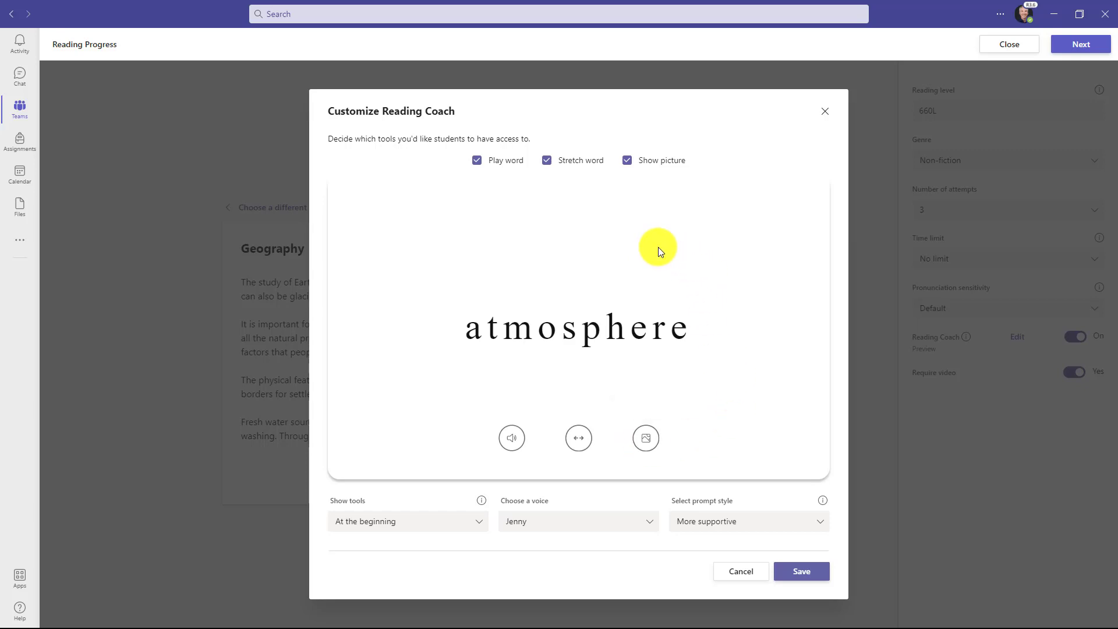
Turn Show picture off and on again, and switch Show tools to After one try and back to At the beginning
left_click(634, 167)
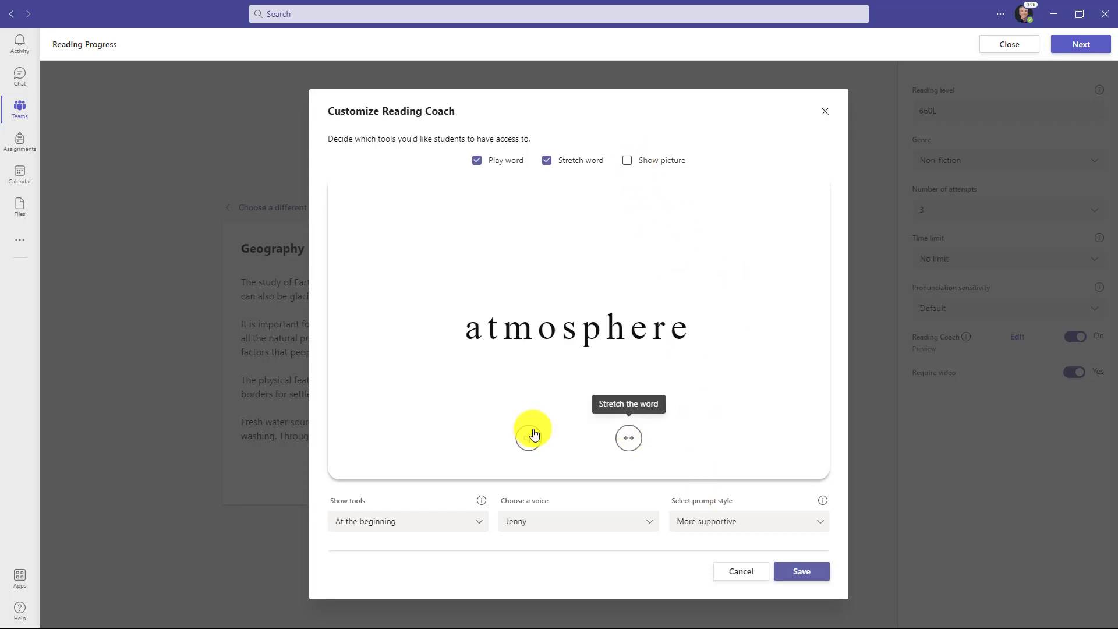
left_click(634, 166)
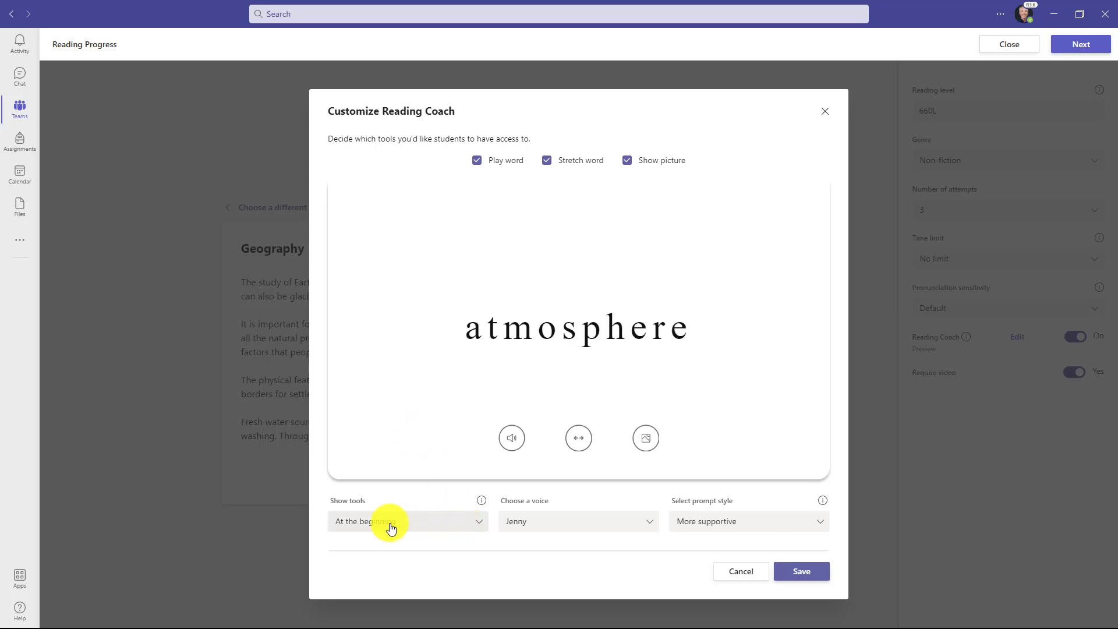
left_click(424, 528)
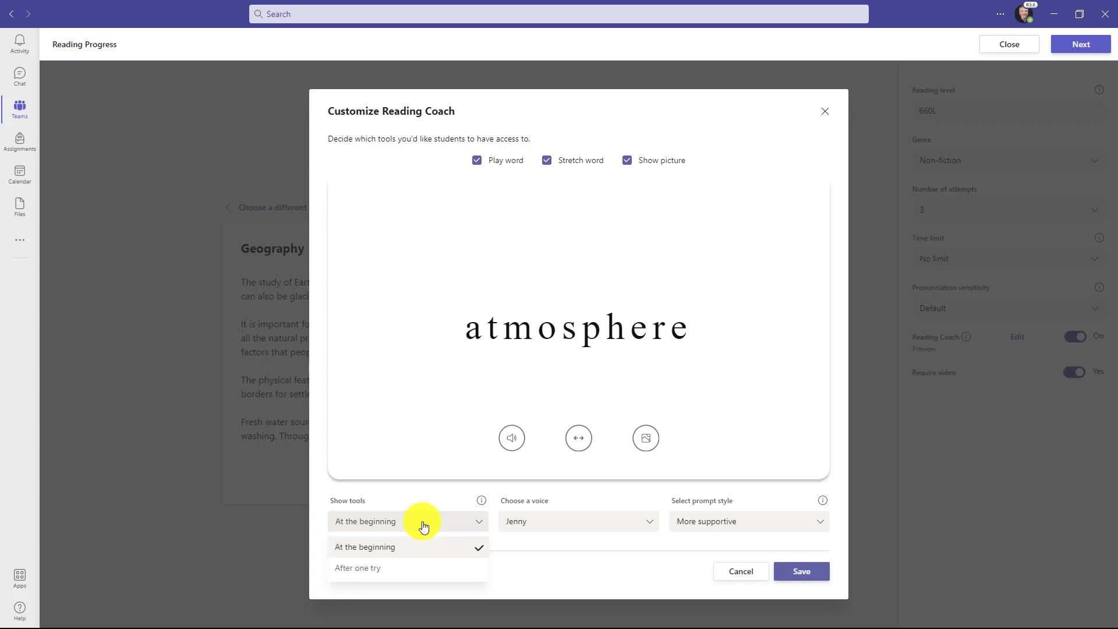
left_click(428, 564)
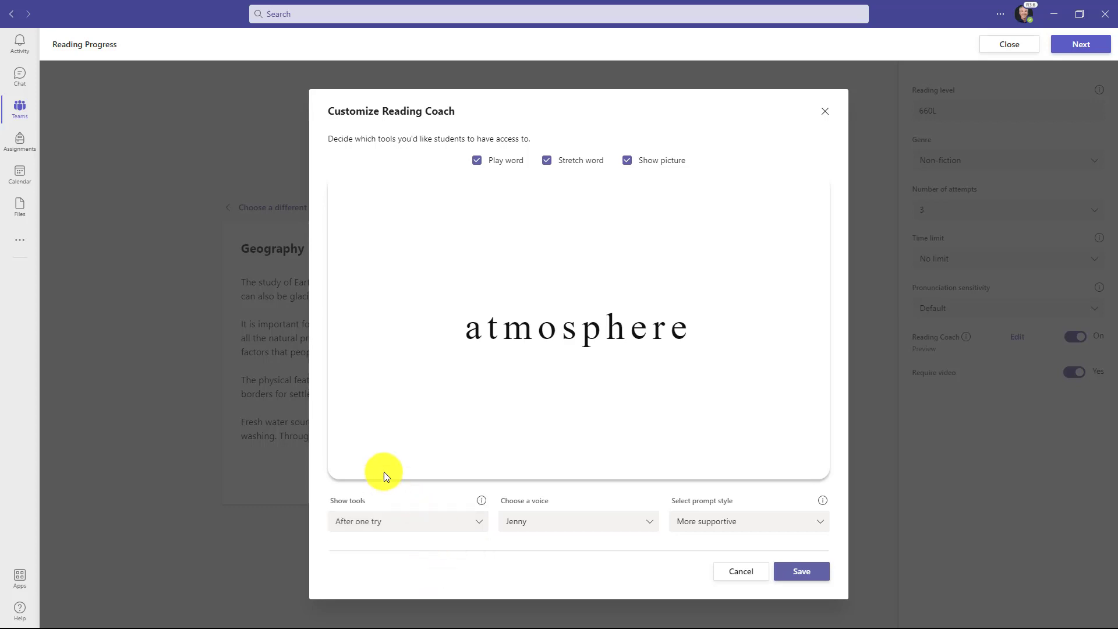
left_click(440, 523)
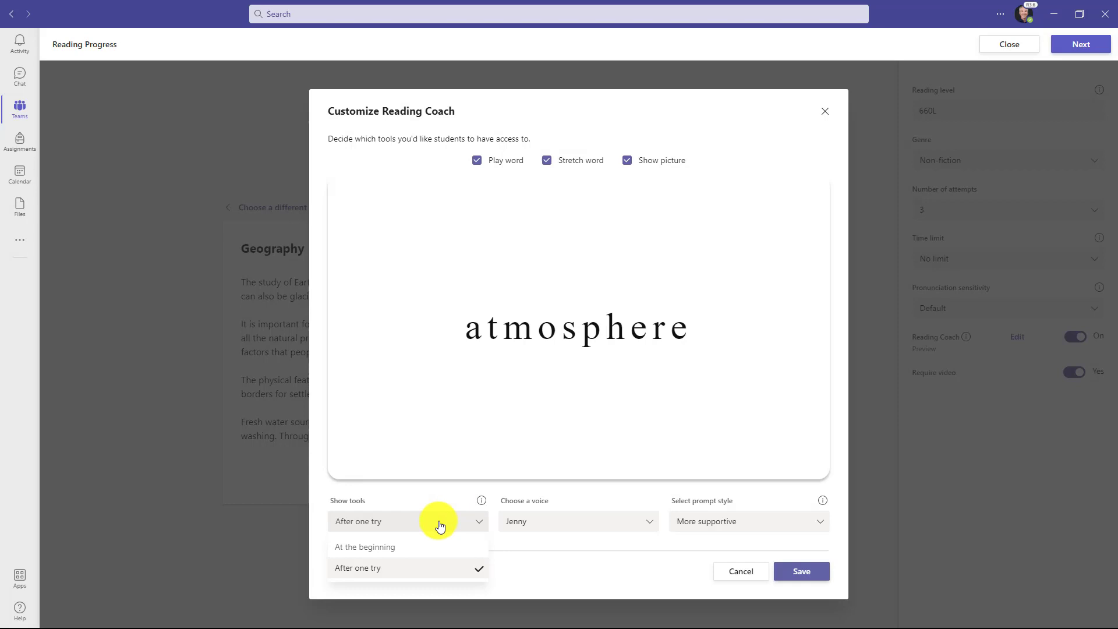
left_click(432, 544)
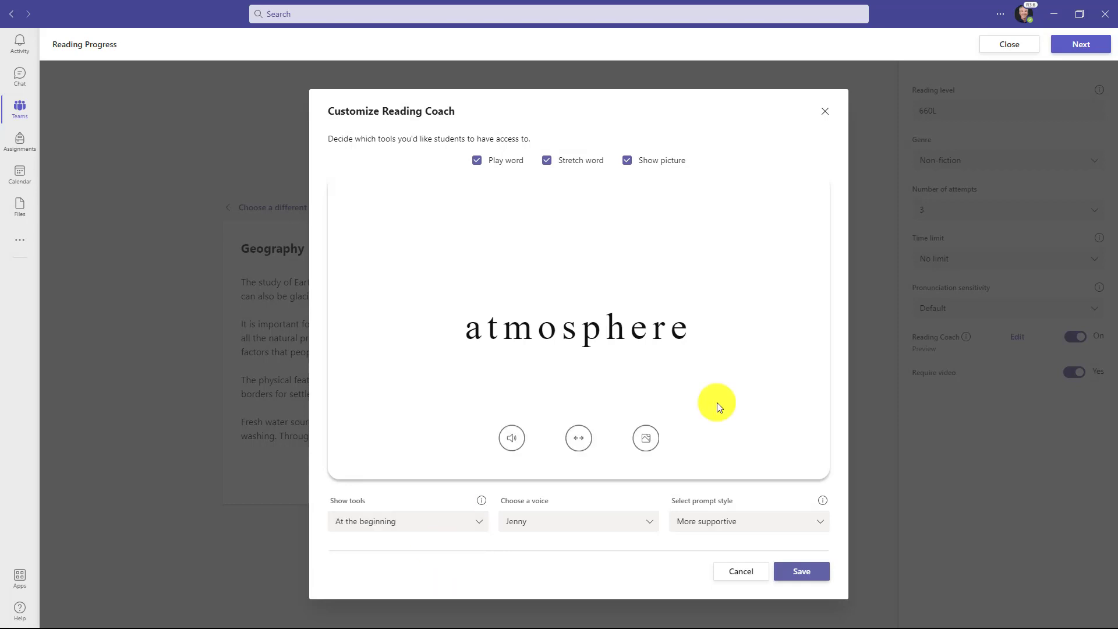
Try the Christopher voice by playing the sample word, and set the voice back to Jenny
left_click(571, 528)
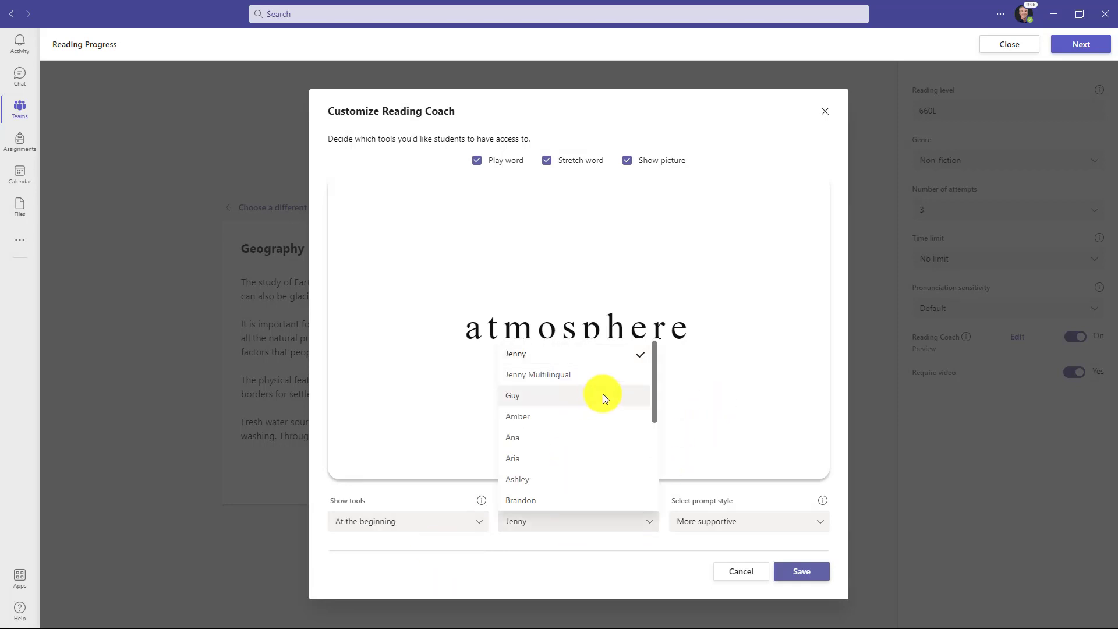
left_click_drag(653, 385, 644, 452)
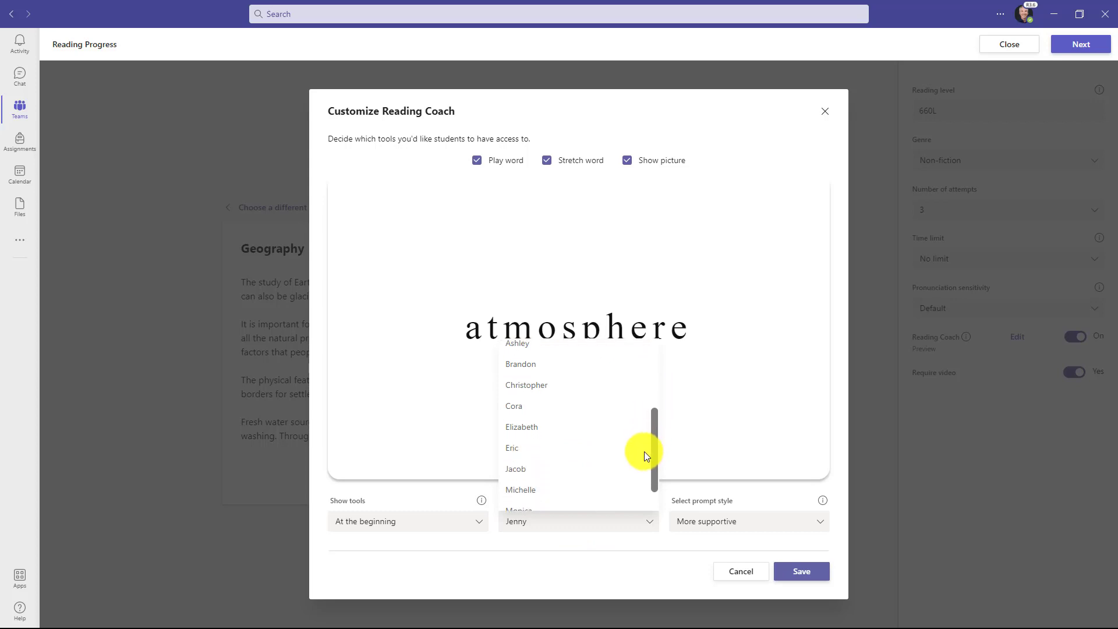
left_click(536, 384)
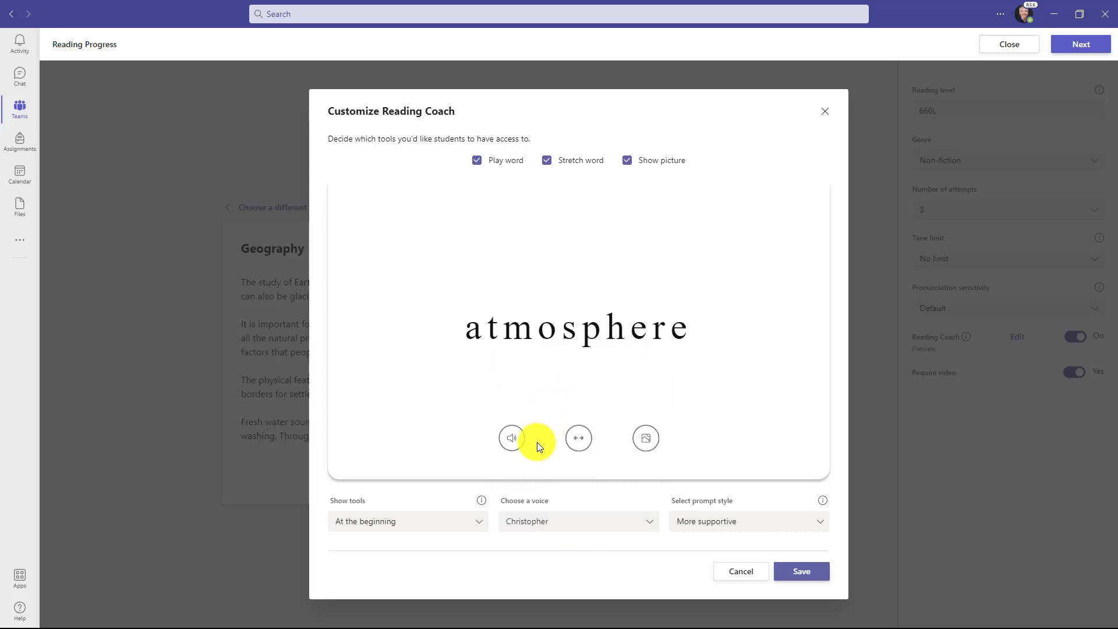
left_click(512, 444)
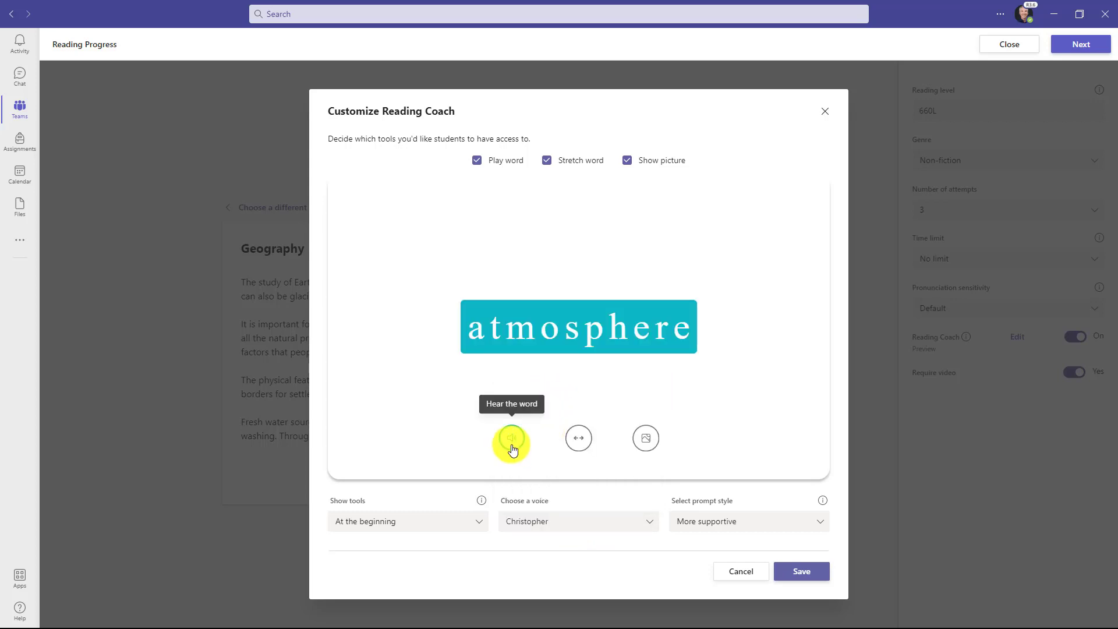
left_click(619, 523)
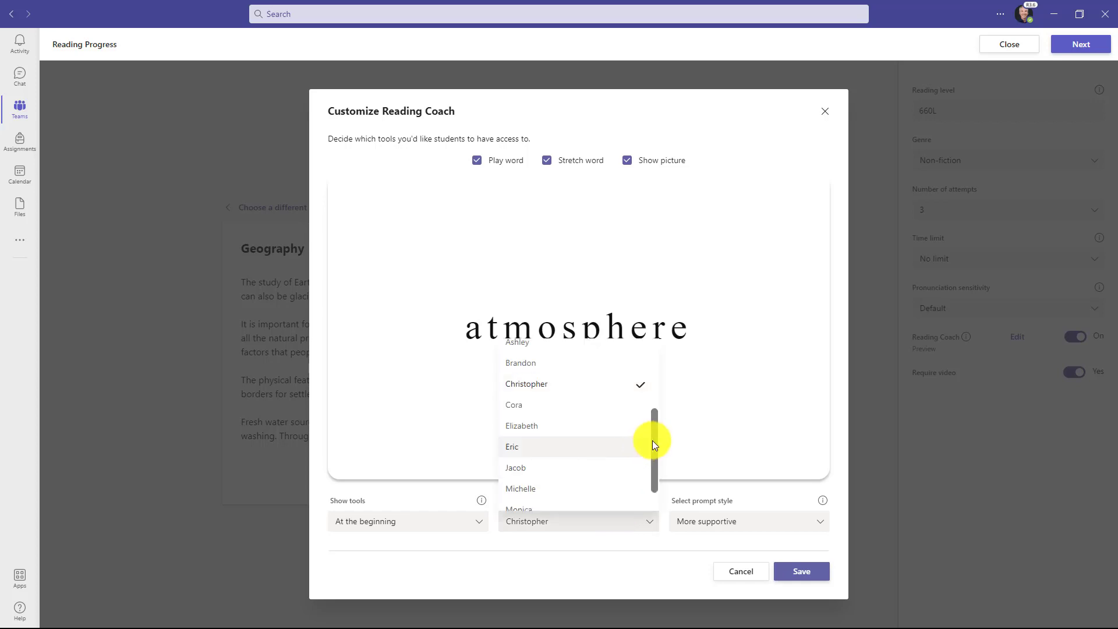
left_click_drag(652, 440, 656, 350)
left_click(577, 348)
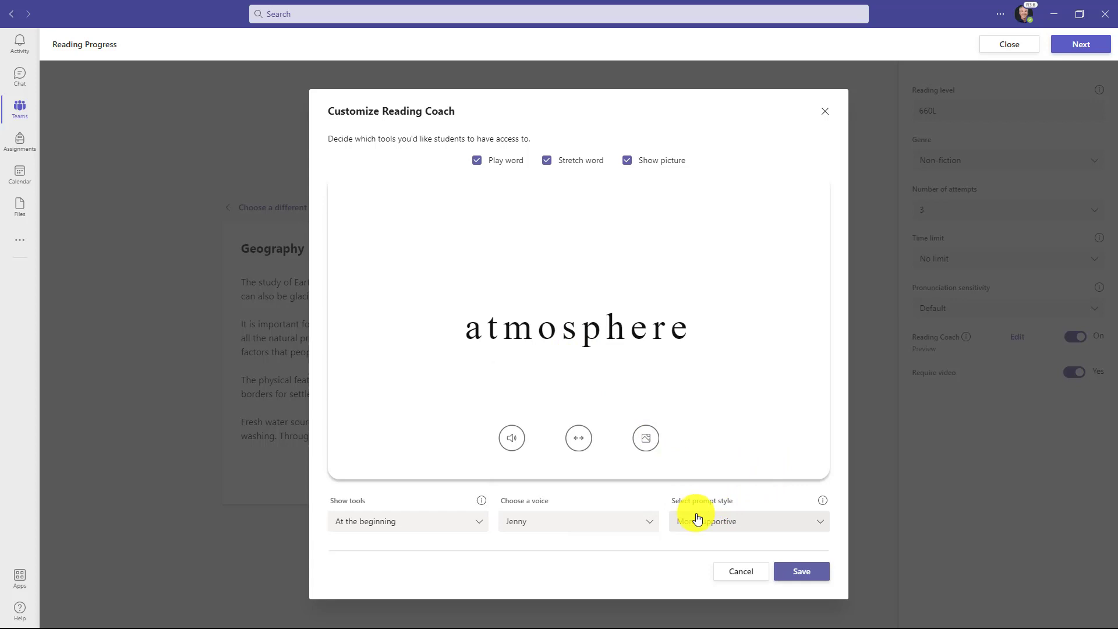
Review the prompt style options, keep More supportive and save the Reading Coach customization
left_click(759, 524)
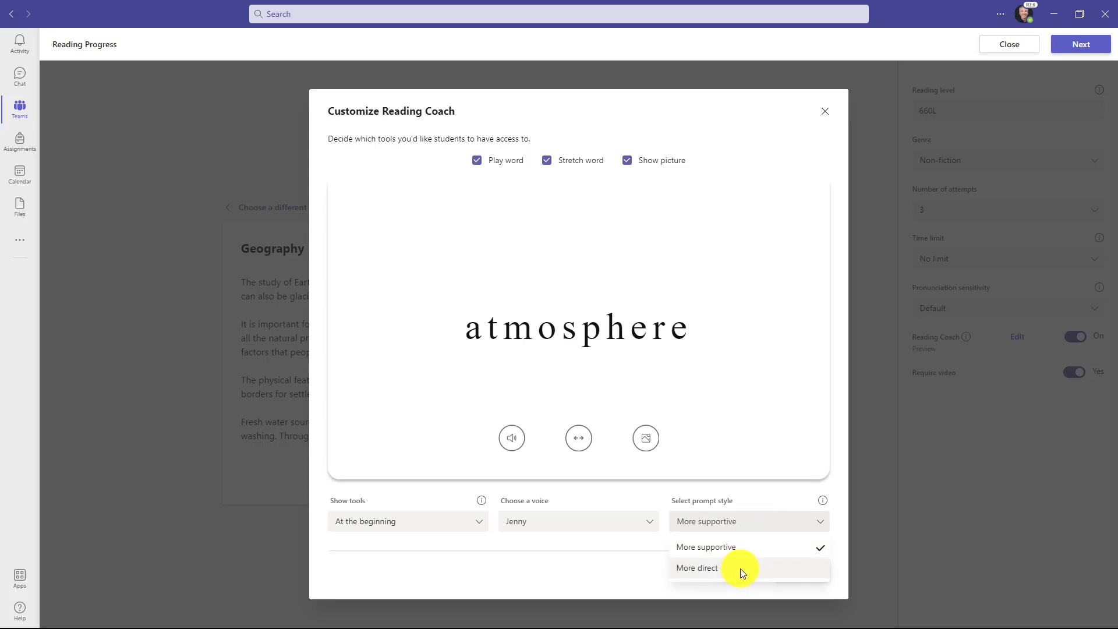
left_click(750, 452)
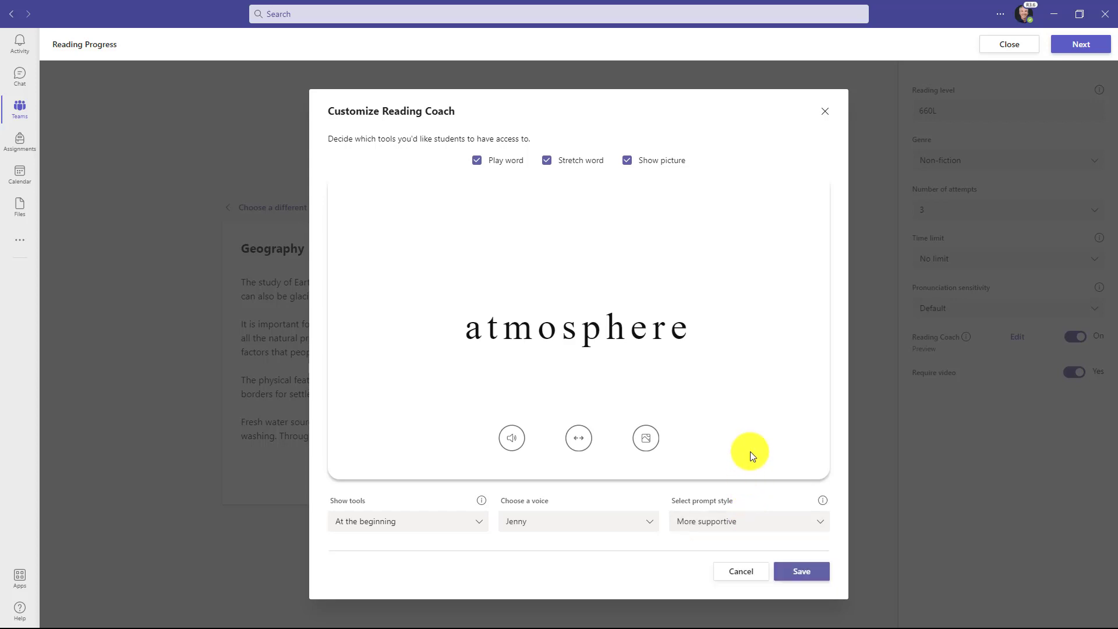
left_click(803, 571)
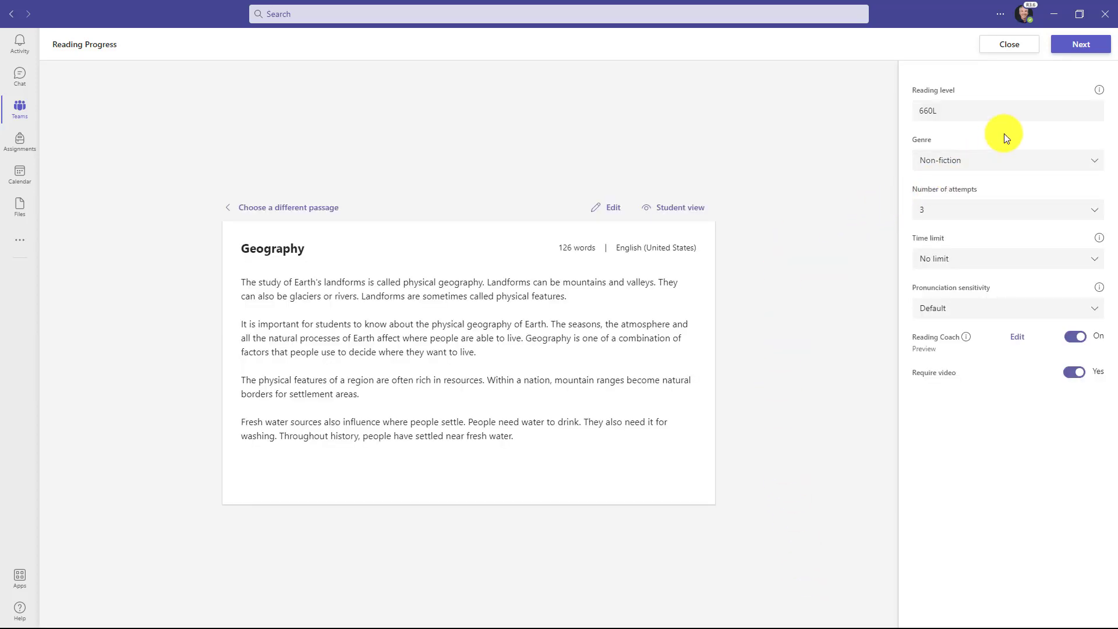
Add the configured Geography passage to the assignment and assign it to all 4th Grade students
left_click(1083, 45)
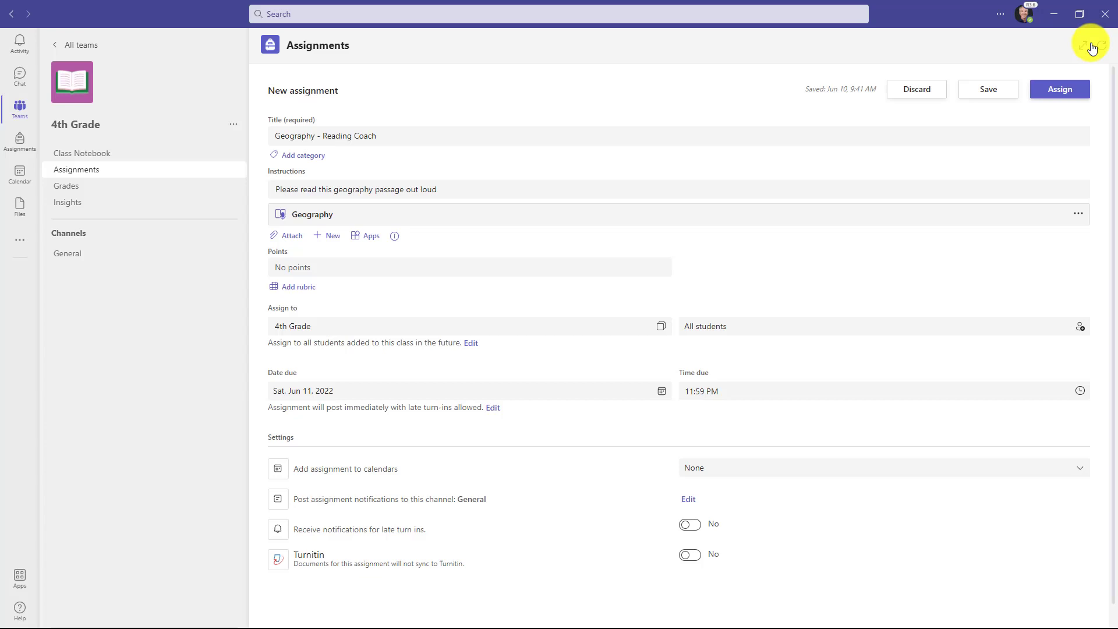
left_click(1071, 94)
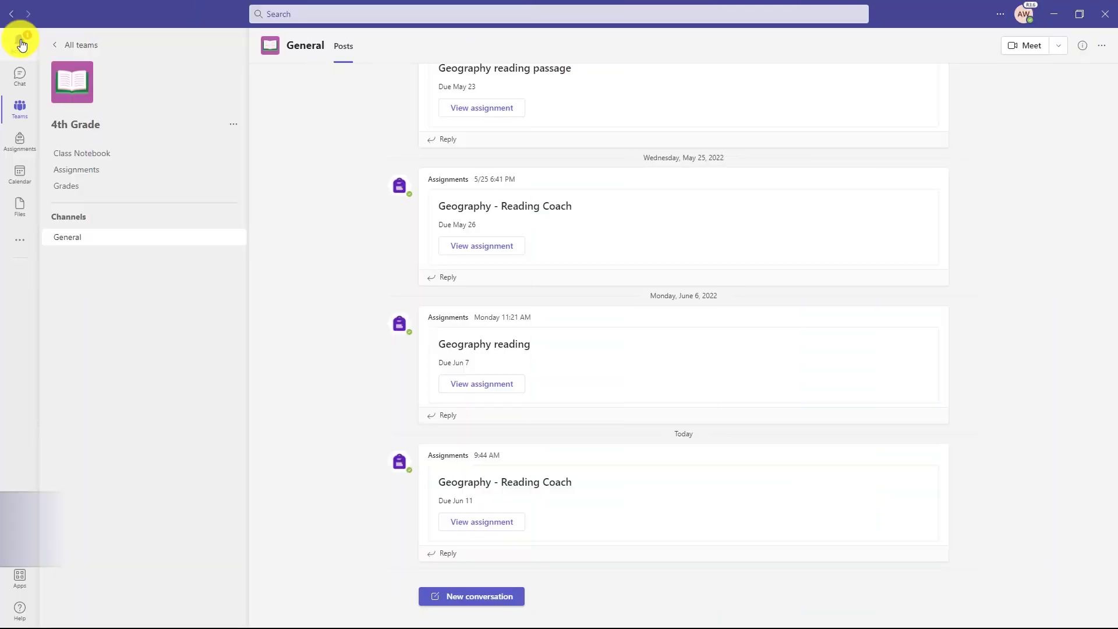
Open the Geography passage from the newly added Geography - Reading Coach assignment in the activity feed and submit the finished reading recording
left_click(21, 42)
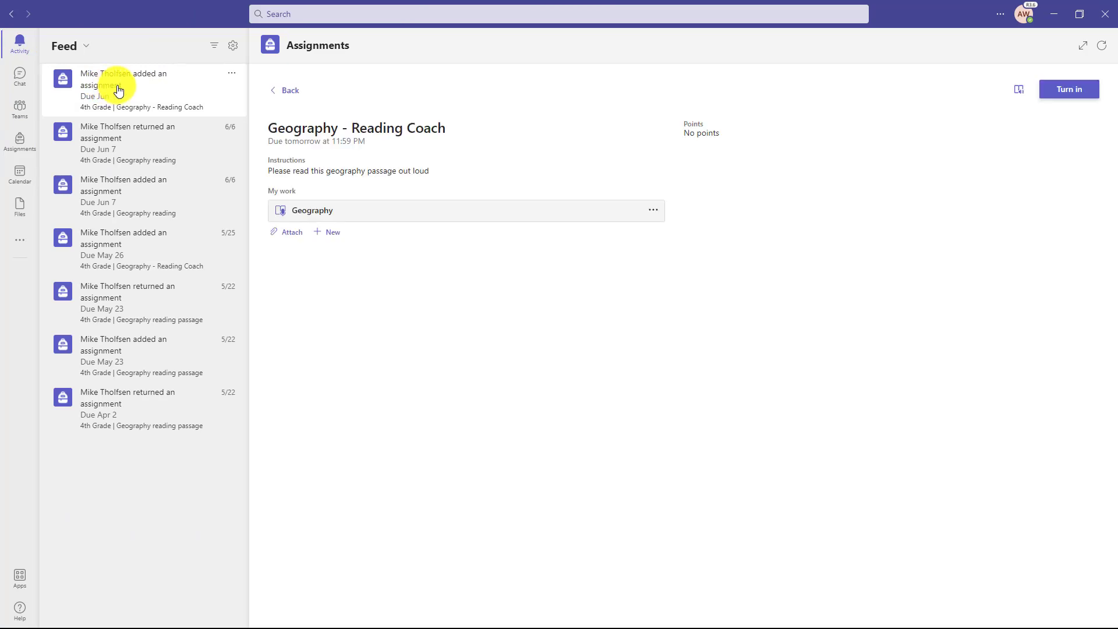
left_click(382, 215)
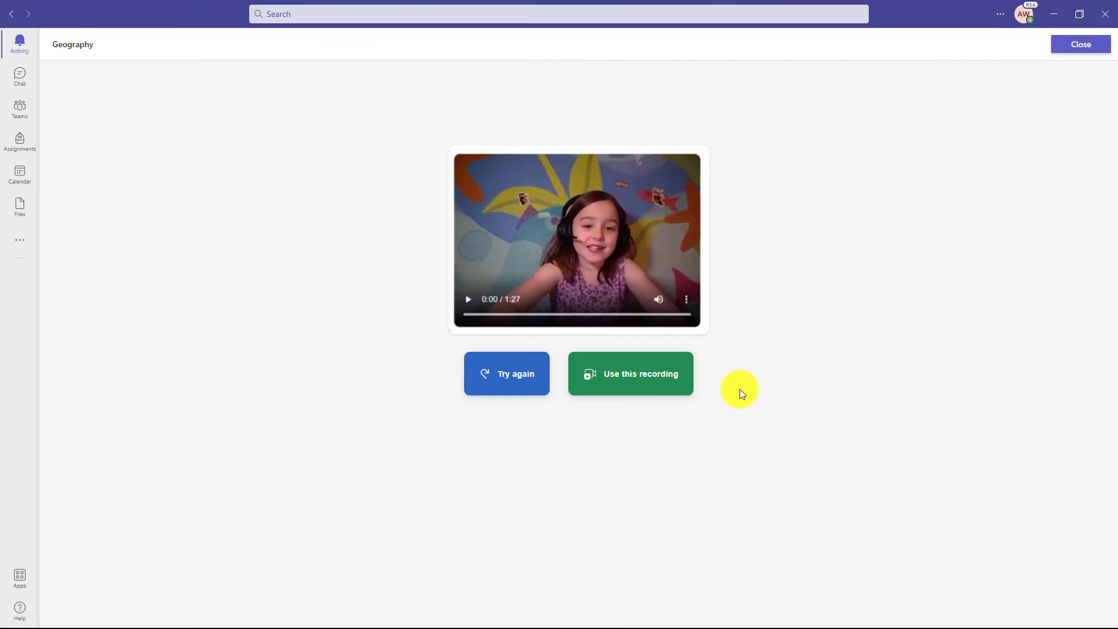
left_click(681, 389)
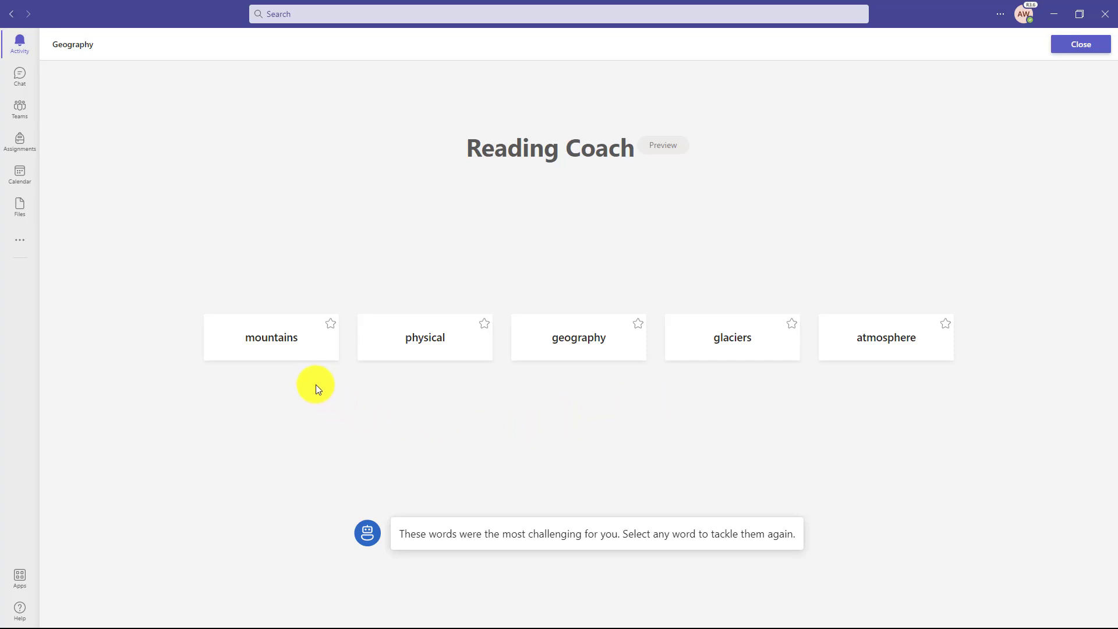
Practice "mountains" in Reading Coach: hear it, stretch it, show its picture, and read it aloud twice
left_click(313, 347)
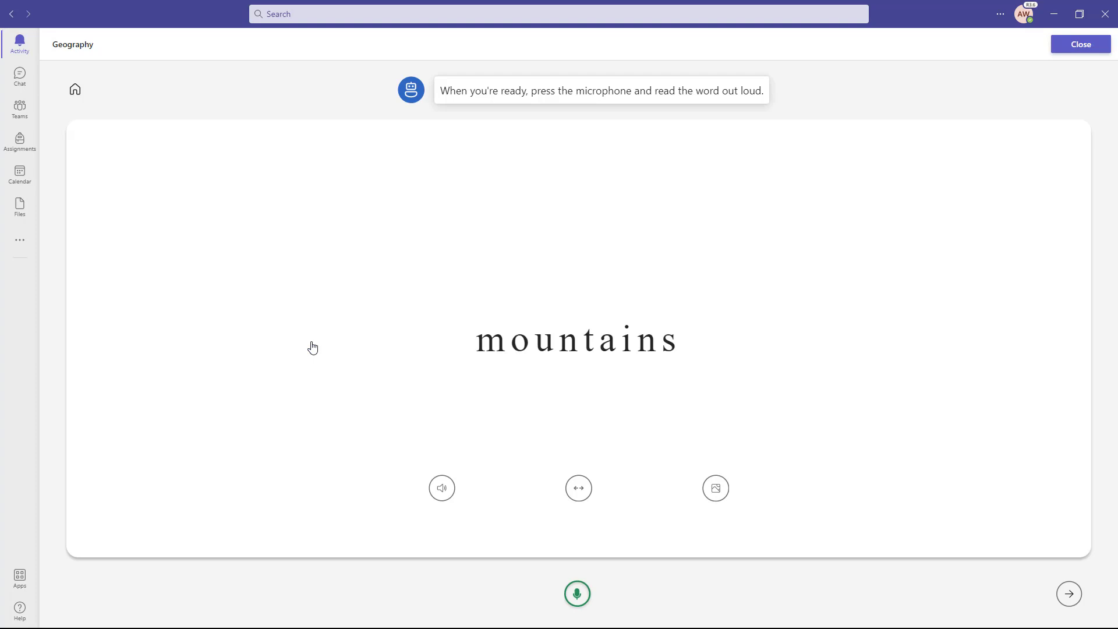
left_click(313, 347)
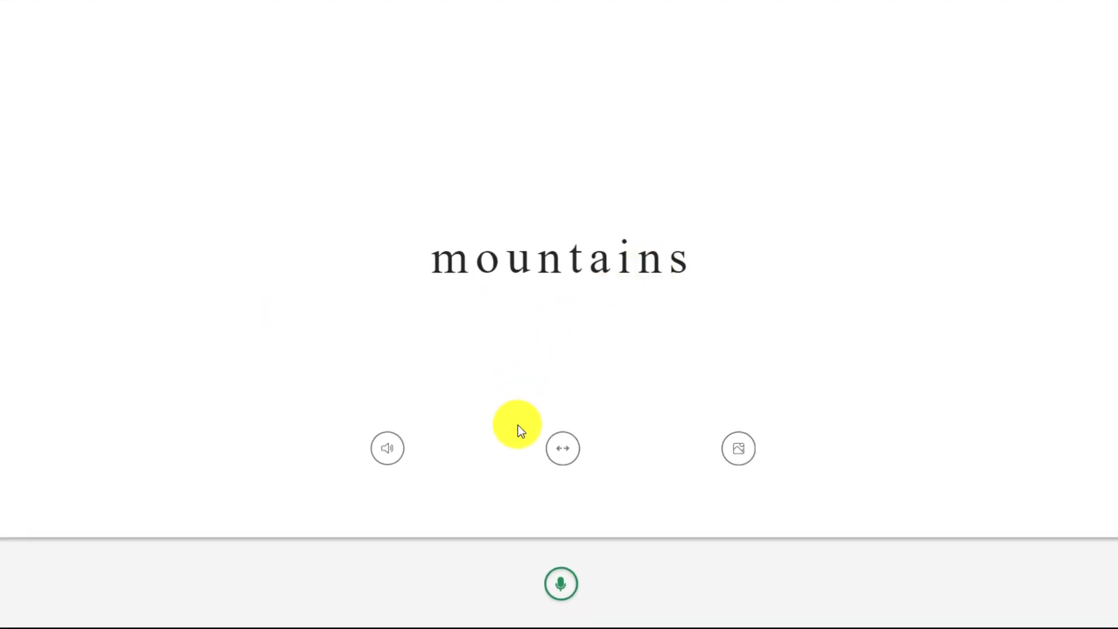
left_click(387, 458)
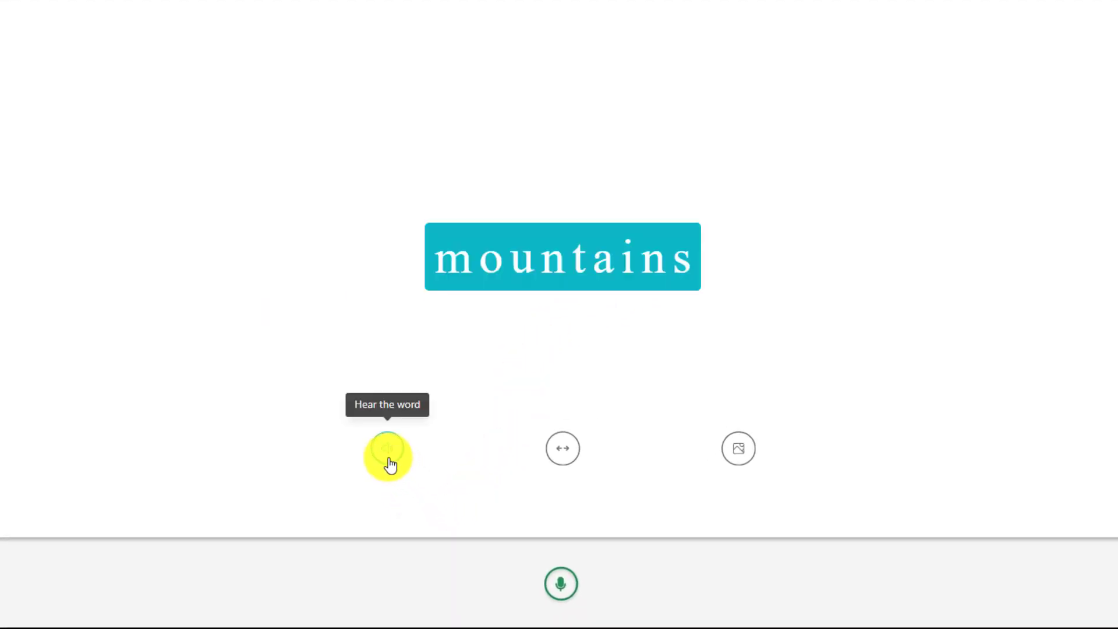
left_click(568, 451)
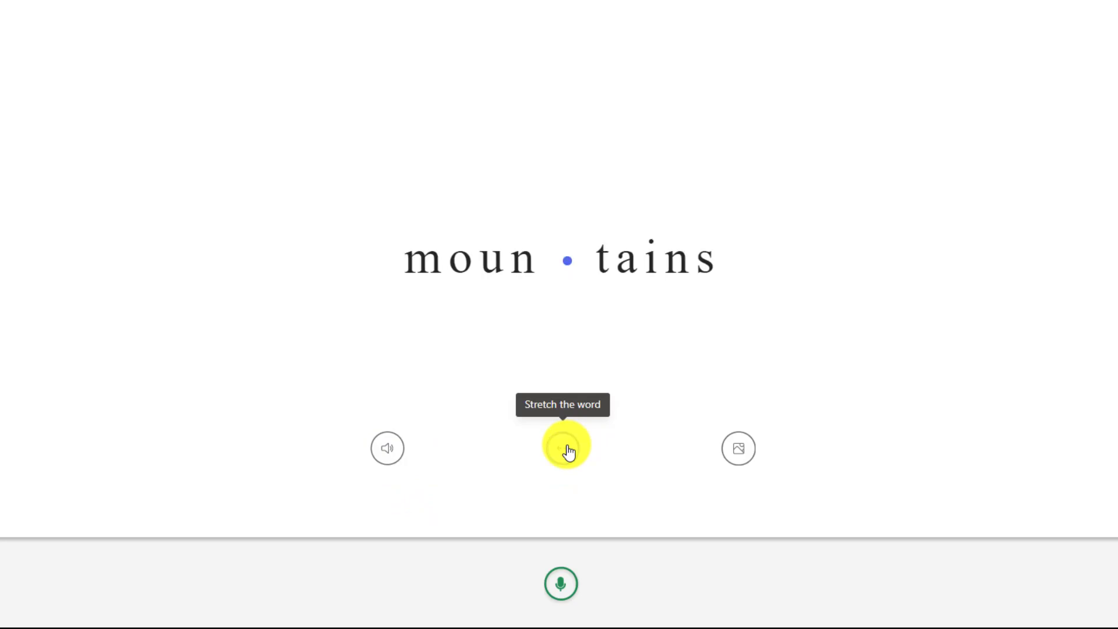
left_click(736, 453)
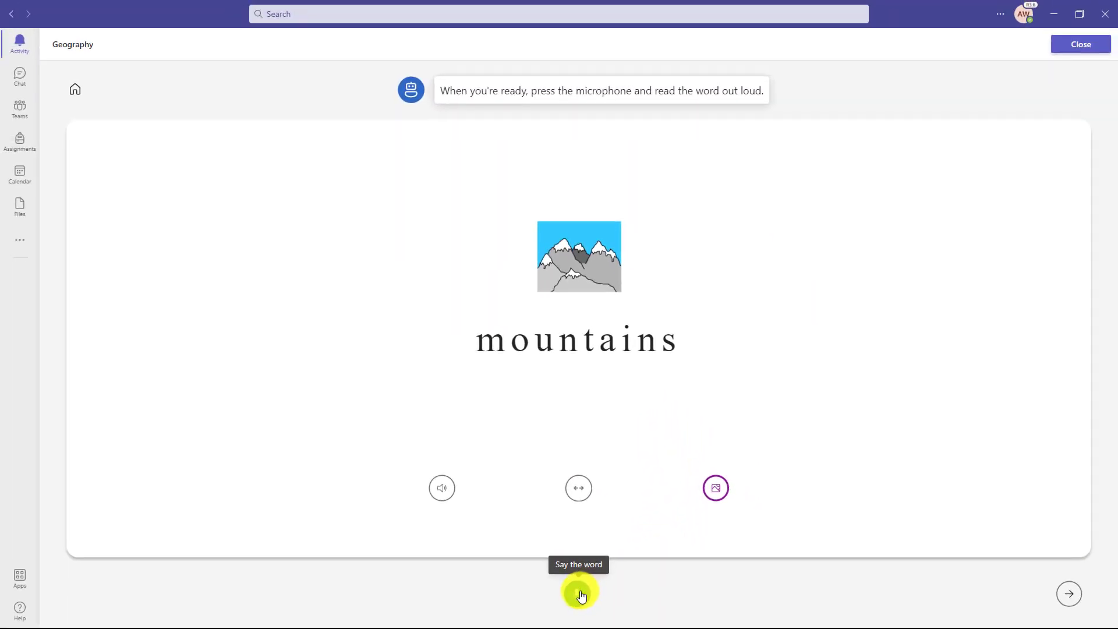
left_click(579, 592)
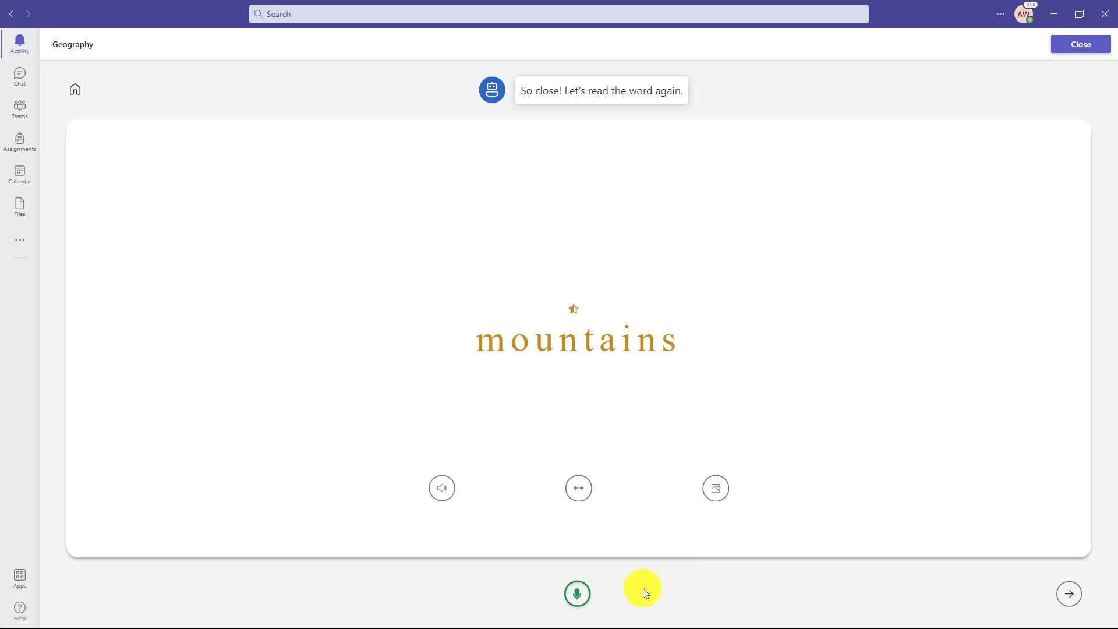
left_click(576, 593)
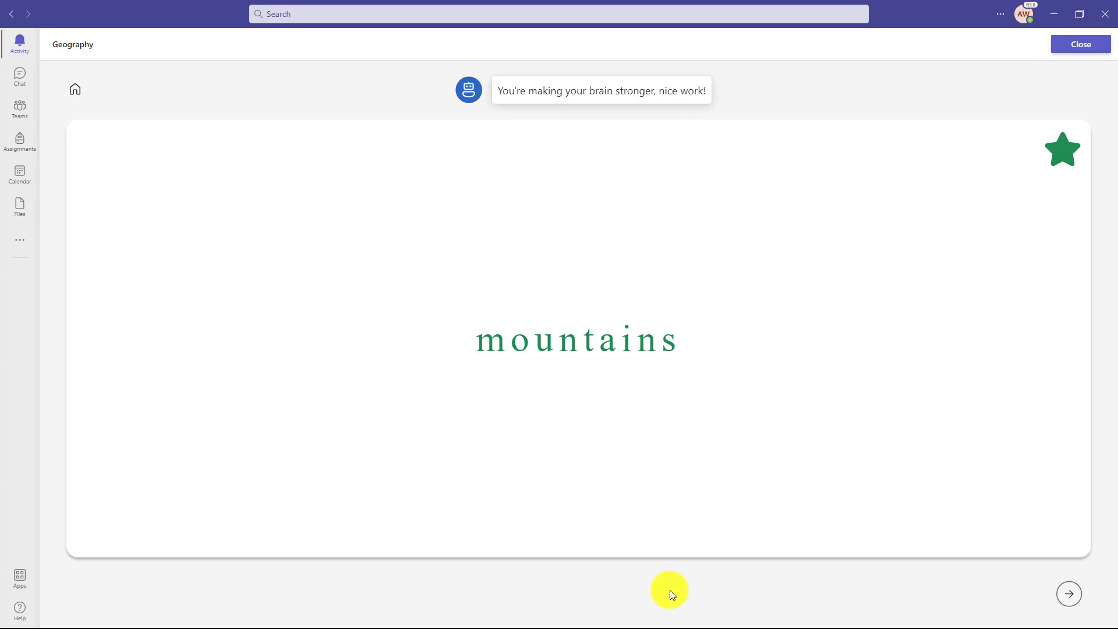
Practice the following word, "physical", by stretching it into syllables and reading it aloud twice
left_click(1072, 597)
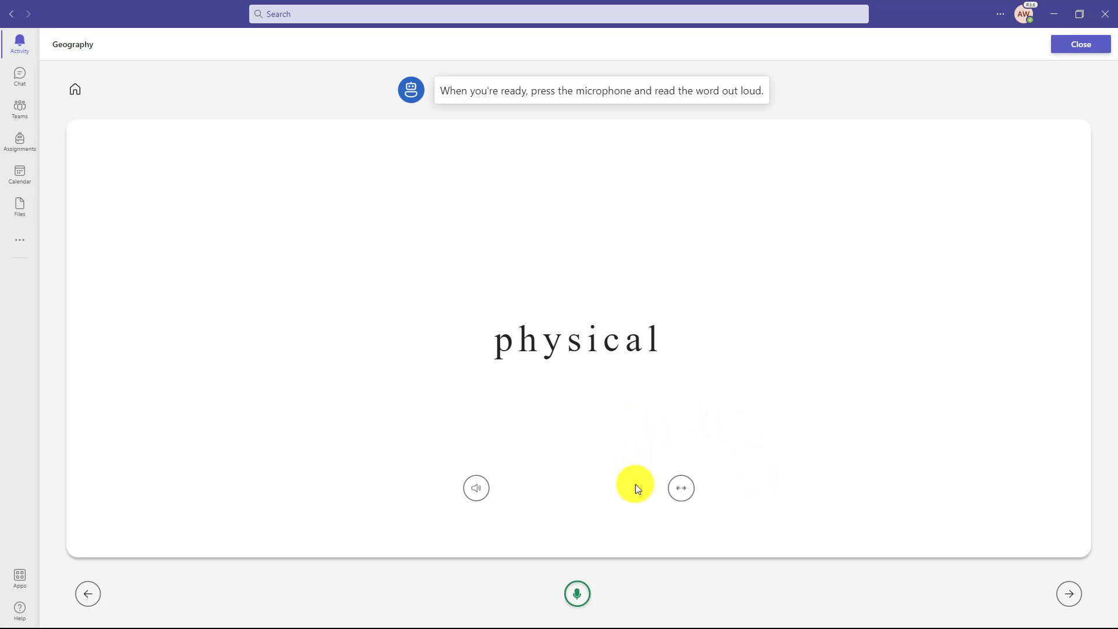
left_click(685, 493)
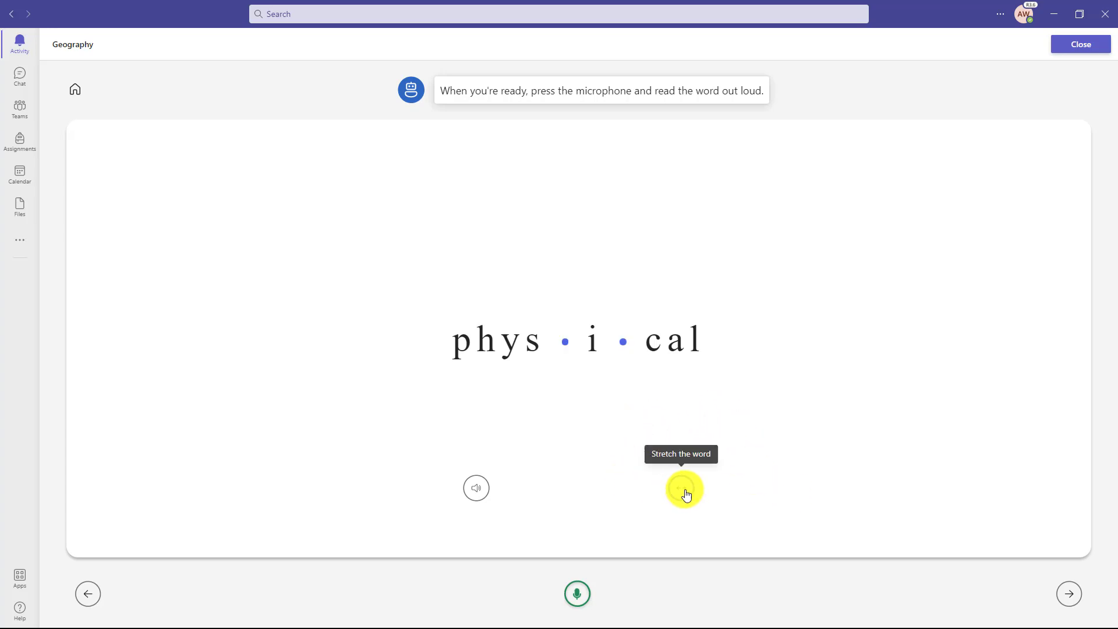
left_click(577, 593)
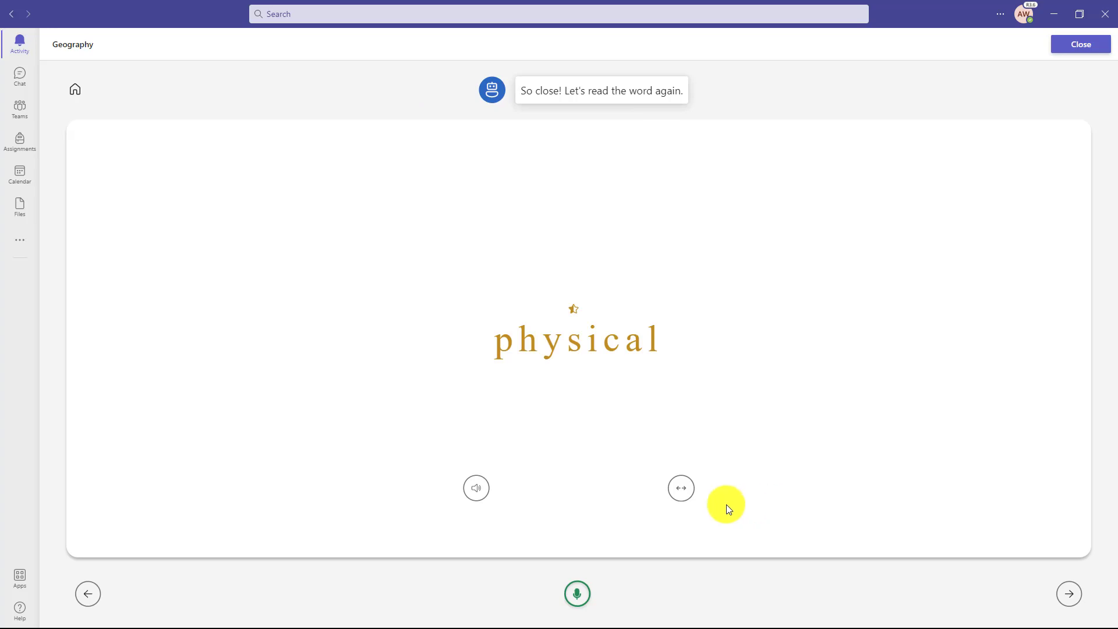
left_click(578, 592)
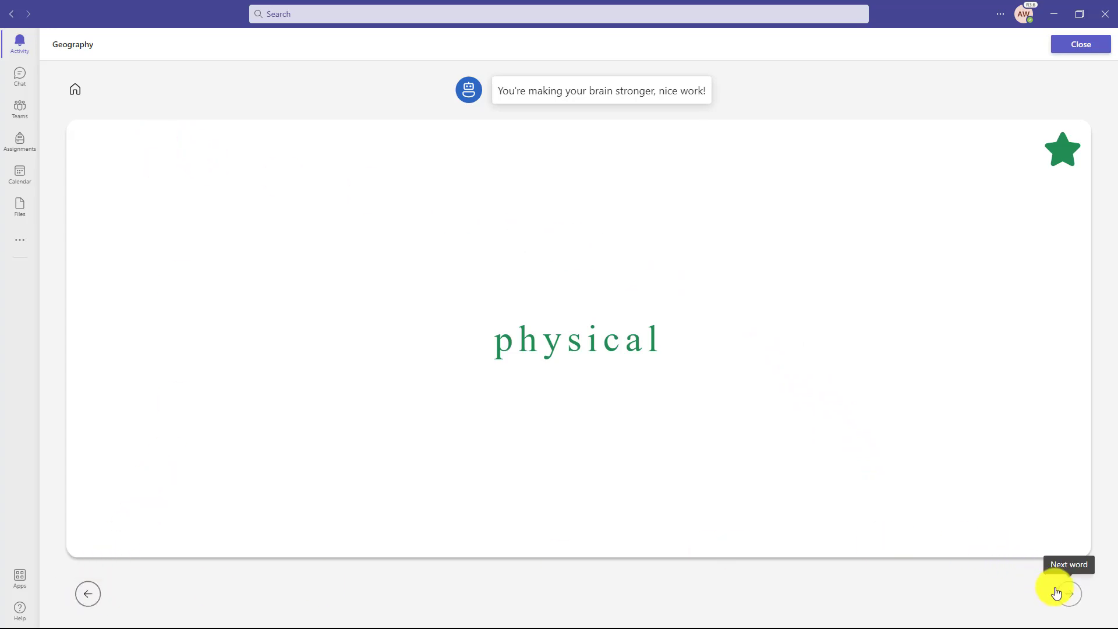
Choose "atmosphere" from the Reading Coach word list, stretch it, read it aloud and finish the practice session
left_click(76, 90)
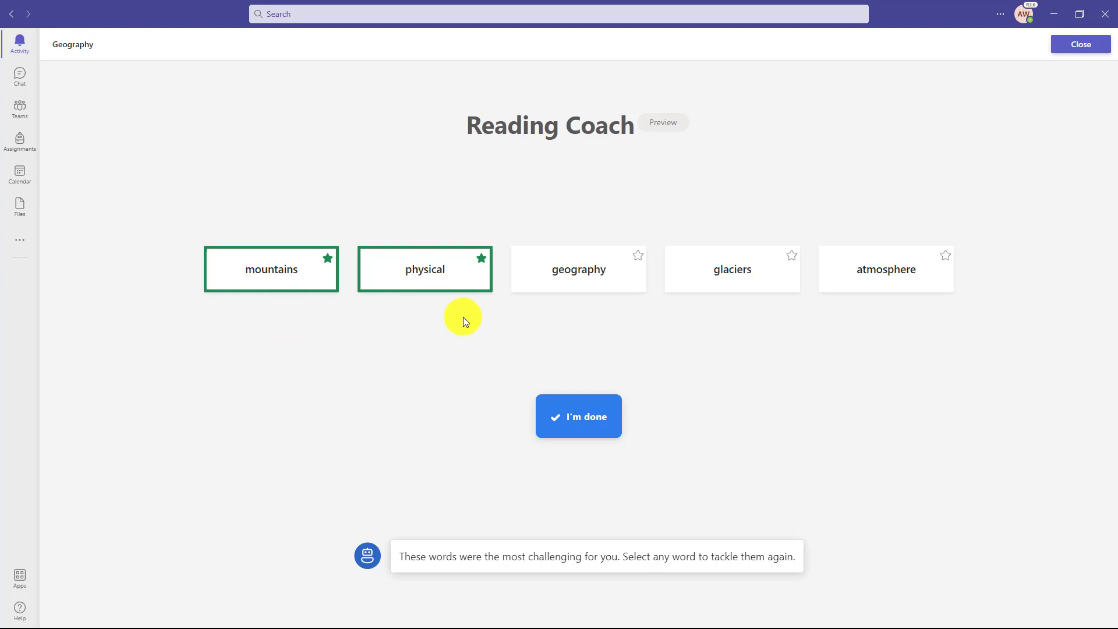
left_click(887, 279)
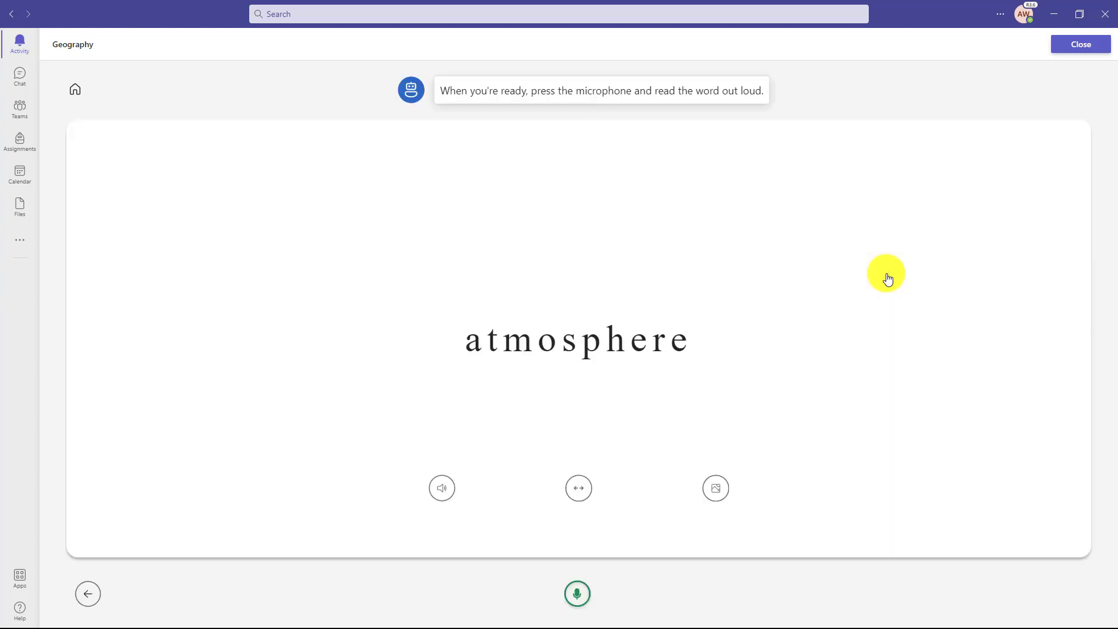
left_click(580, 492)
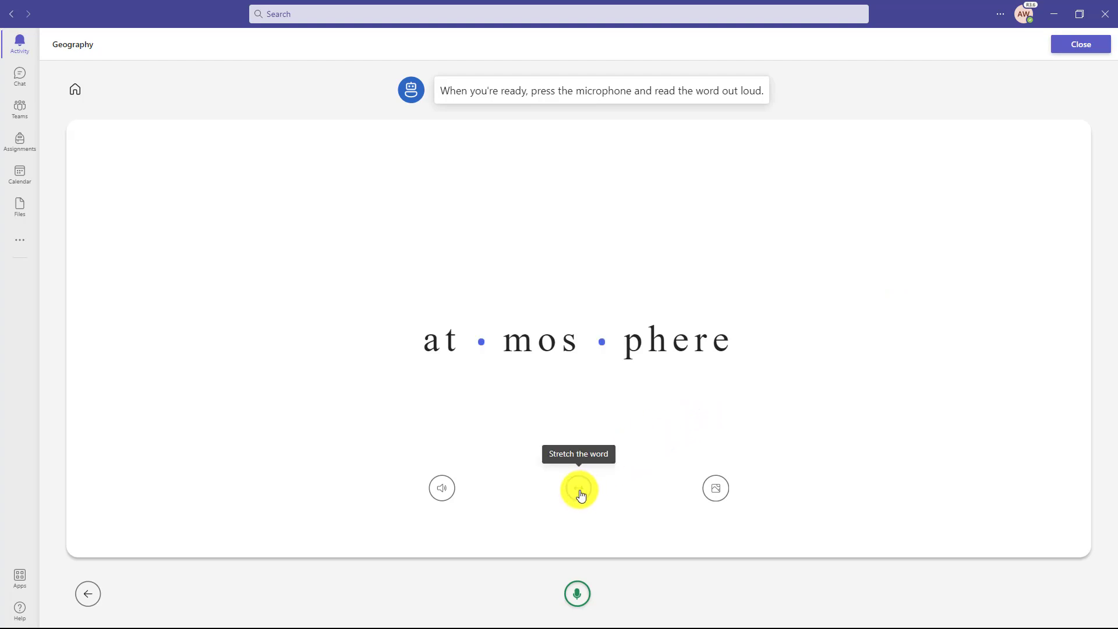
left_click(578, 594)
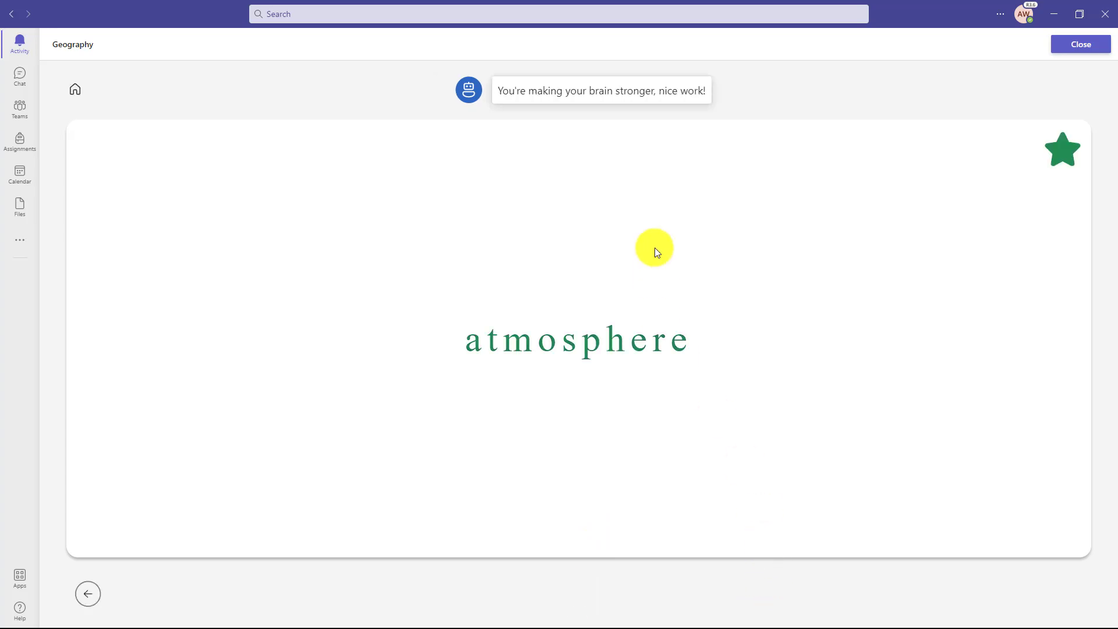
left_click(74, 89)
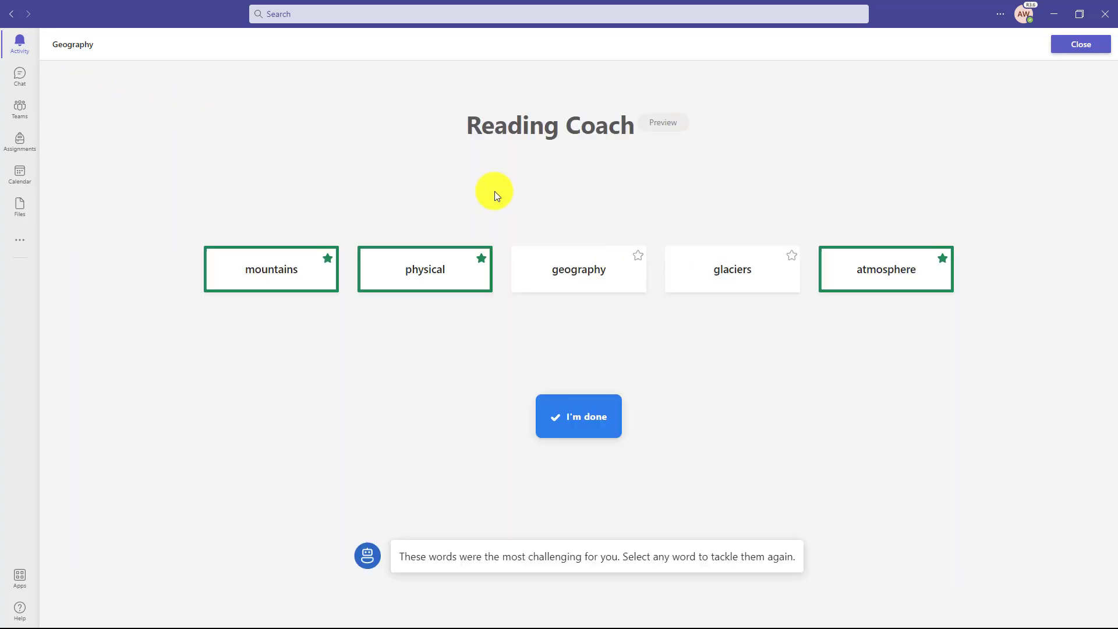
left_click(586, 415)
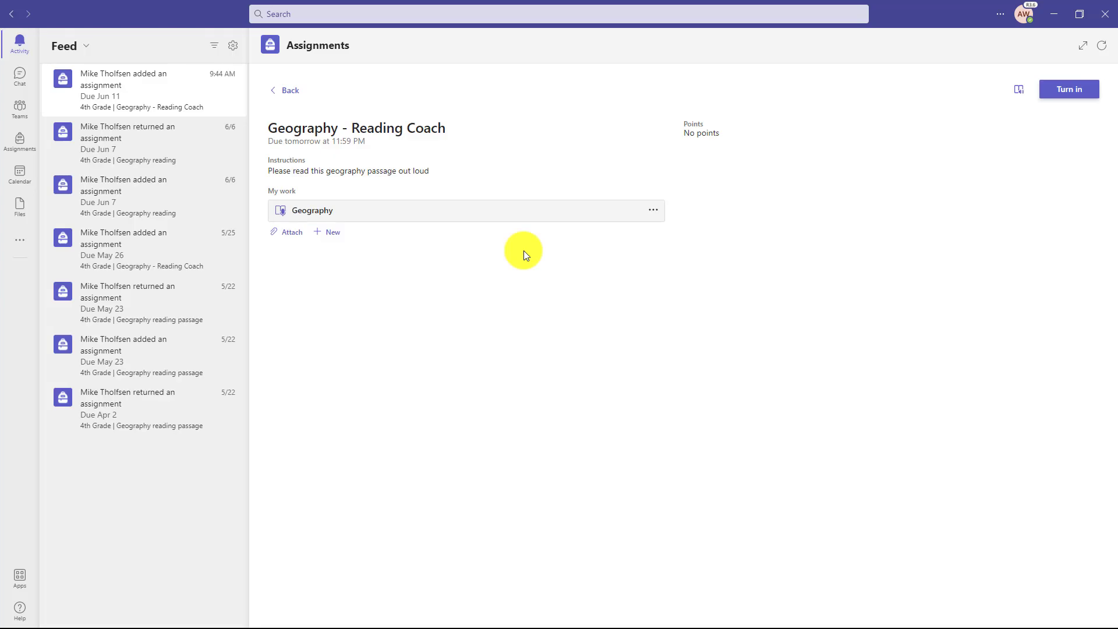
Resume Reading Coach from the Geography passage with the word "geography", complete the practice and turn in the assignment
left_click(495, 214)
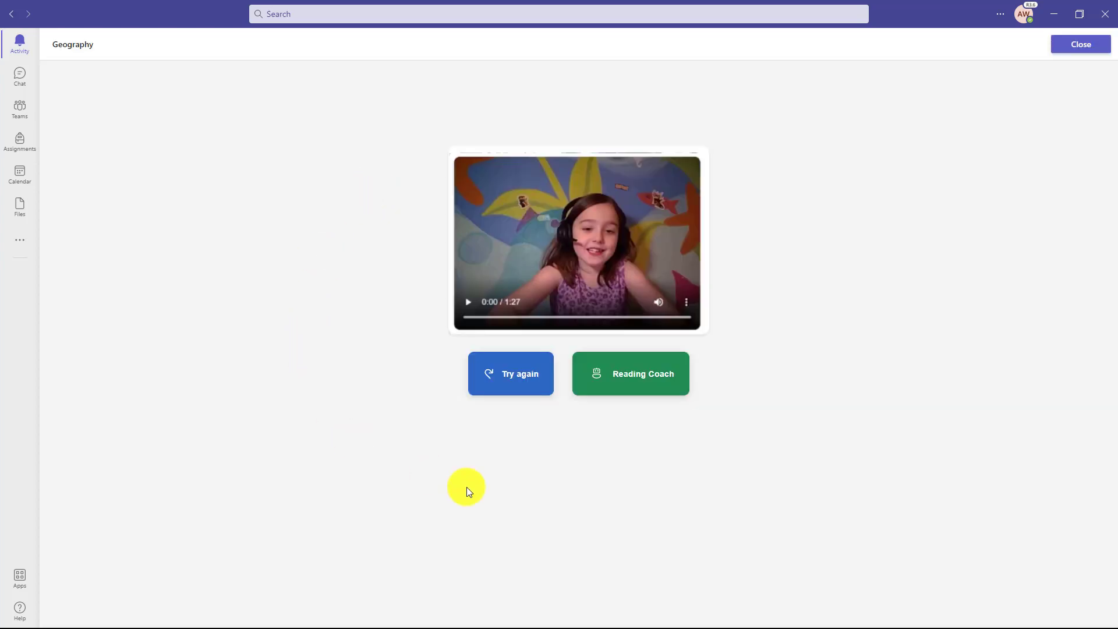
left_click(639, 384)
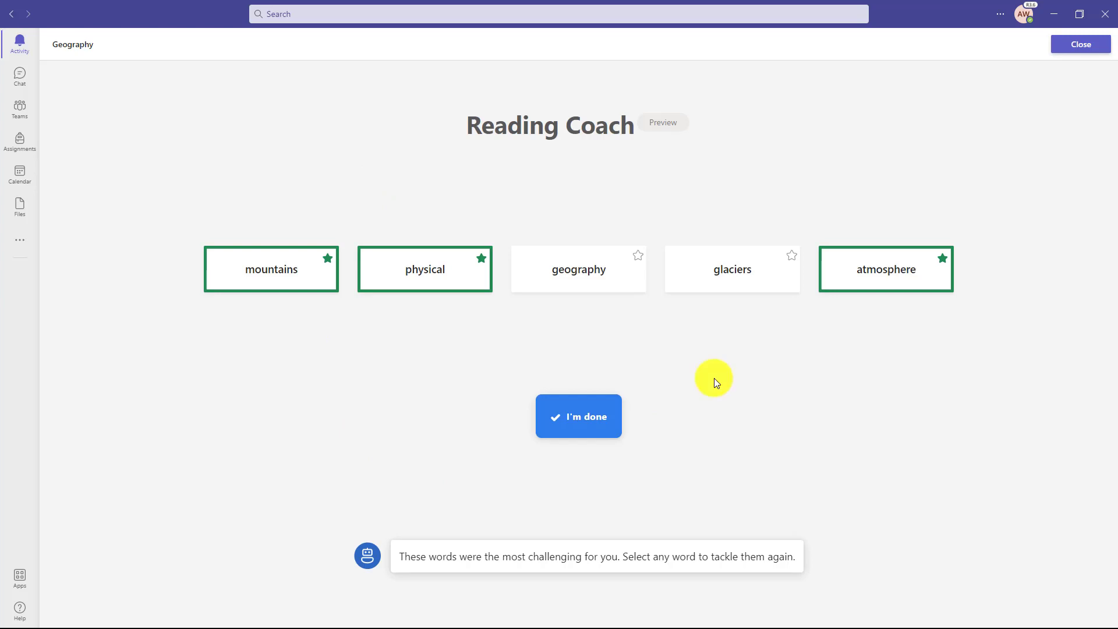
left_click(582, 285)
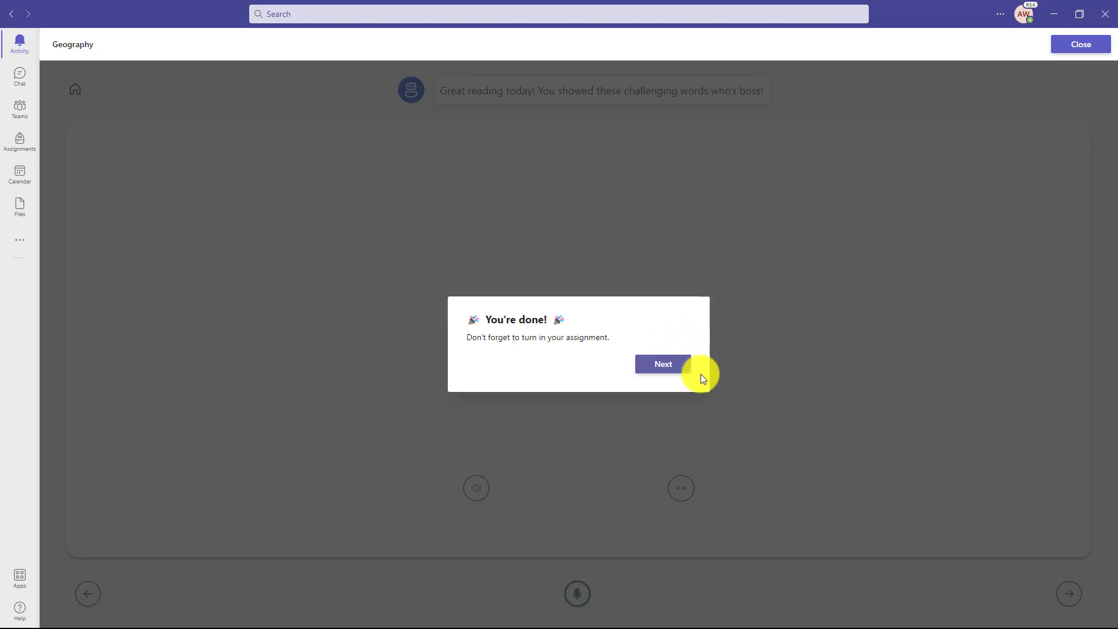
left_click(663, 365)
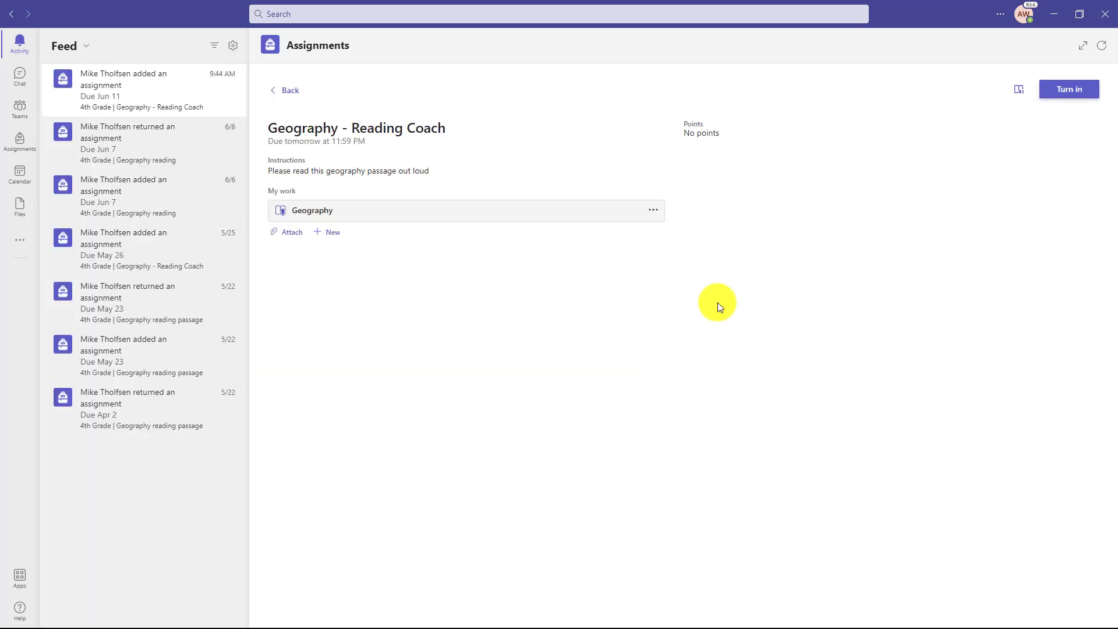
left_click(1073, 92)
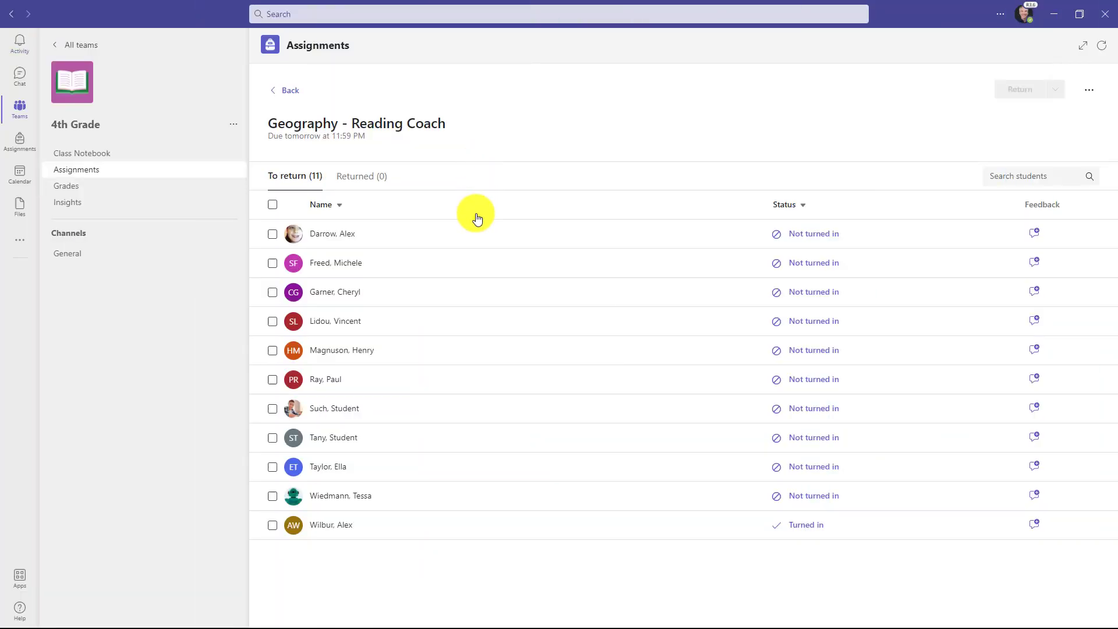
In the teacher's account, open the student's turned-in submission and review the attempts and tools used for the practiced words
left_click(339, 529)
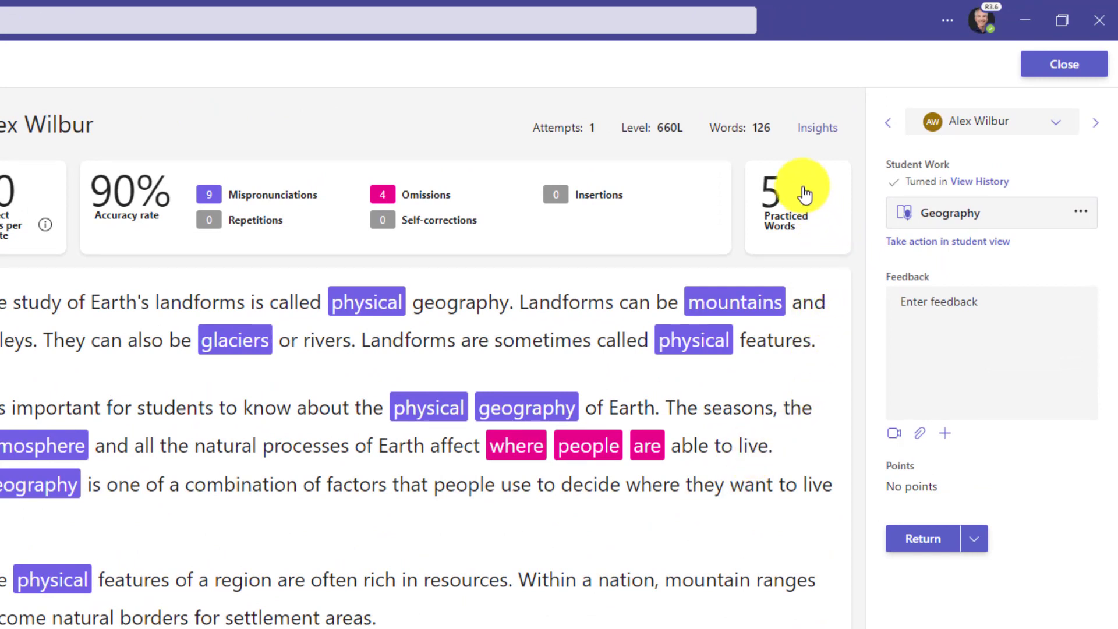
left_click(806, 194)
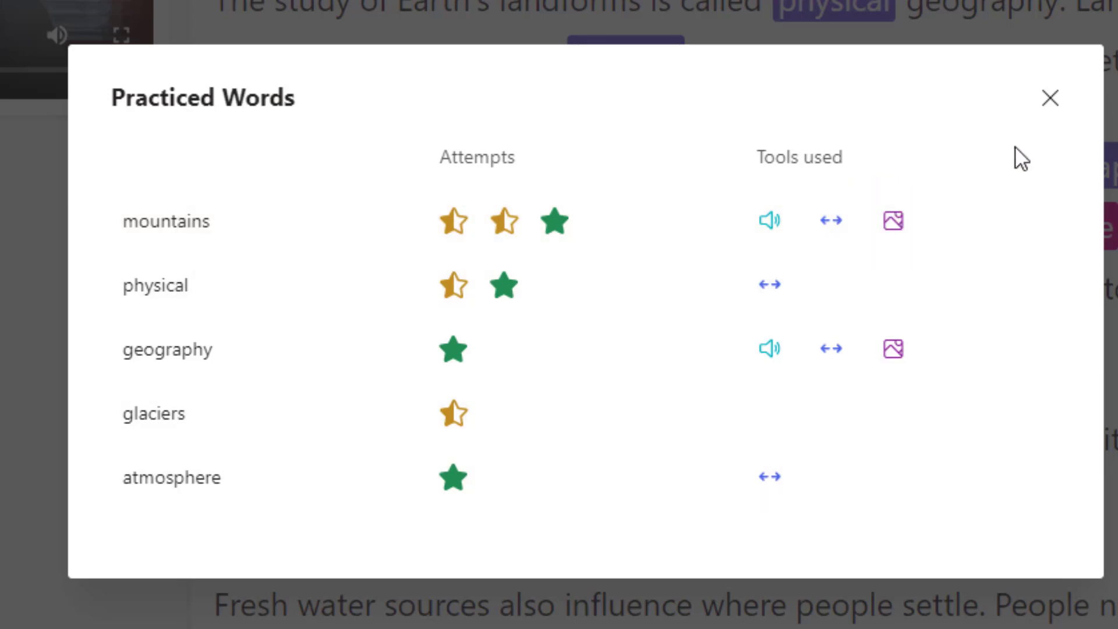
left_click(1052, 98)
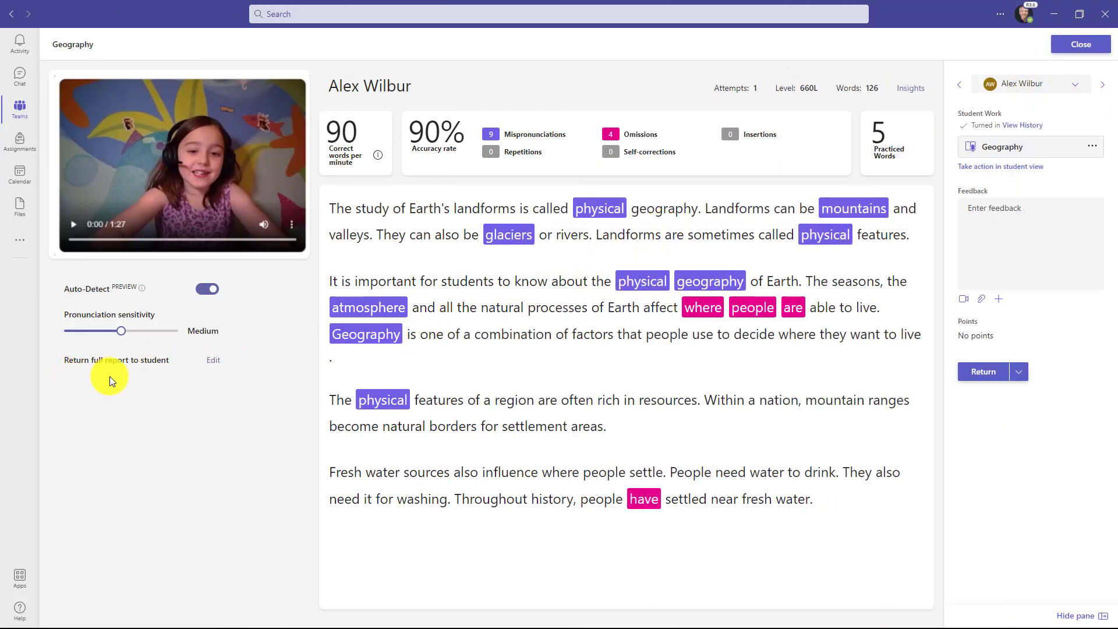
Set the report returned to the student to a custom report that includes Reading Coach results, and save it
left_click(214, 360)
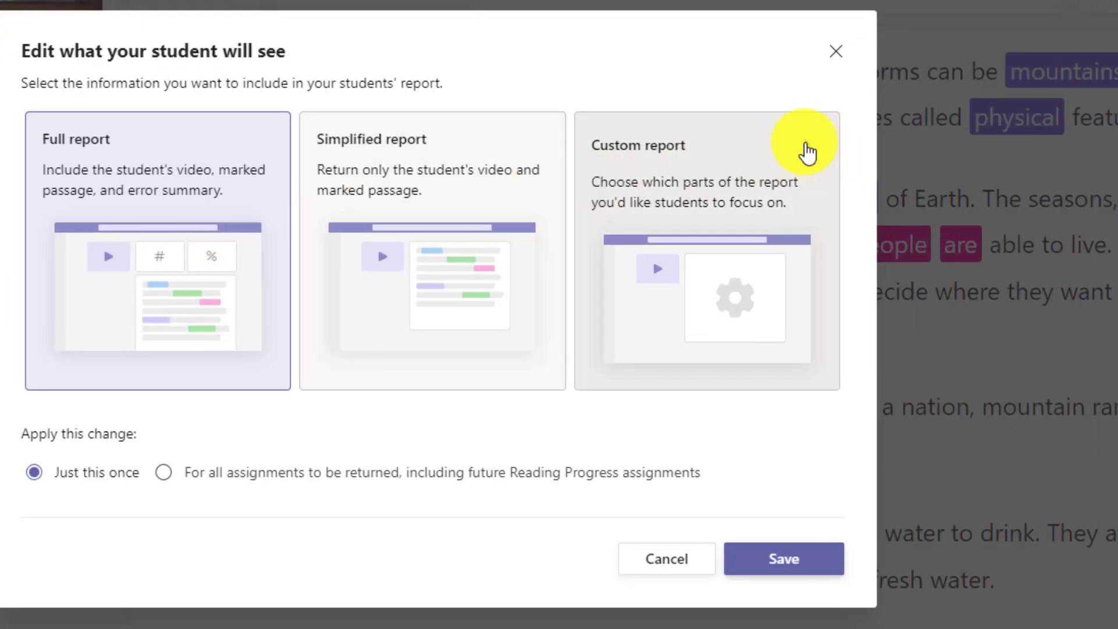
left_click(807, 151)
left_click(534, 385)
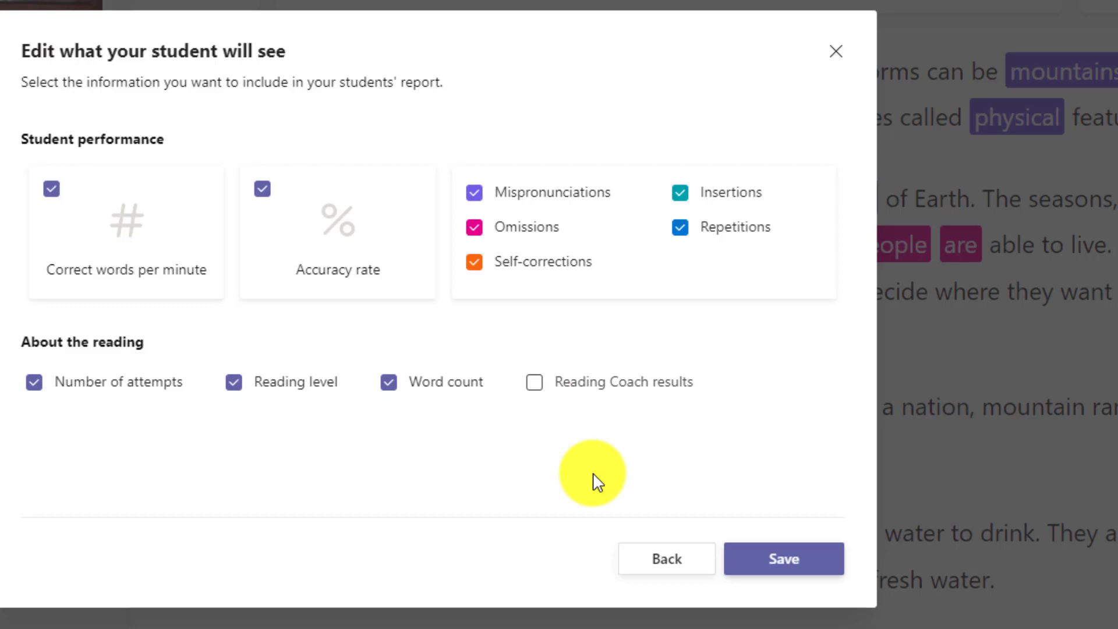
left_click(535, 384)
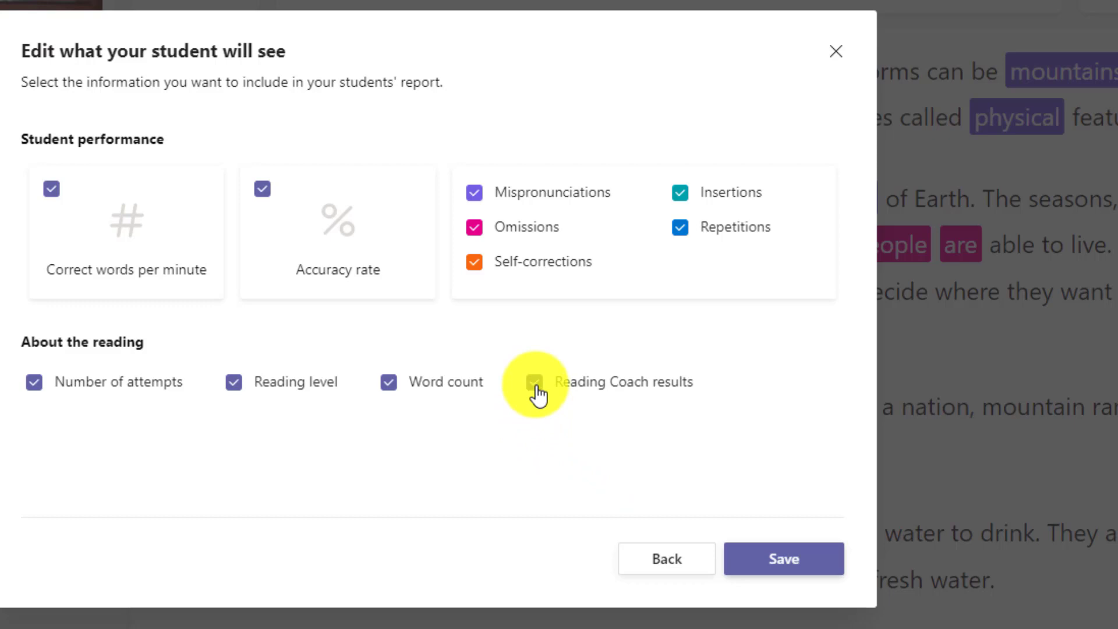
left_click(794, 560)
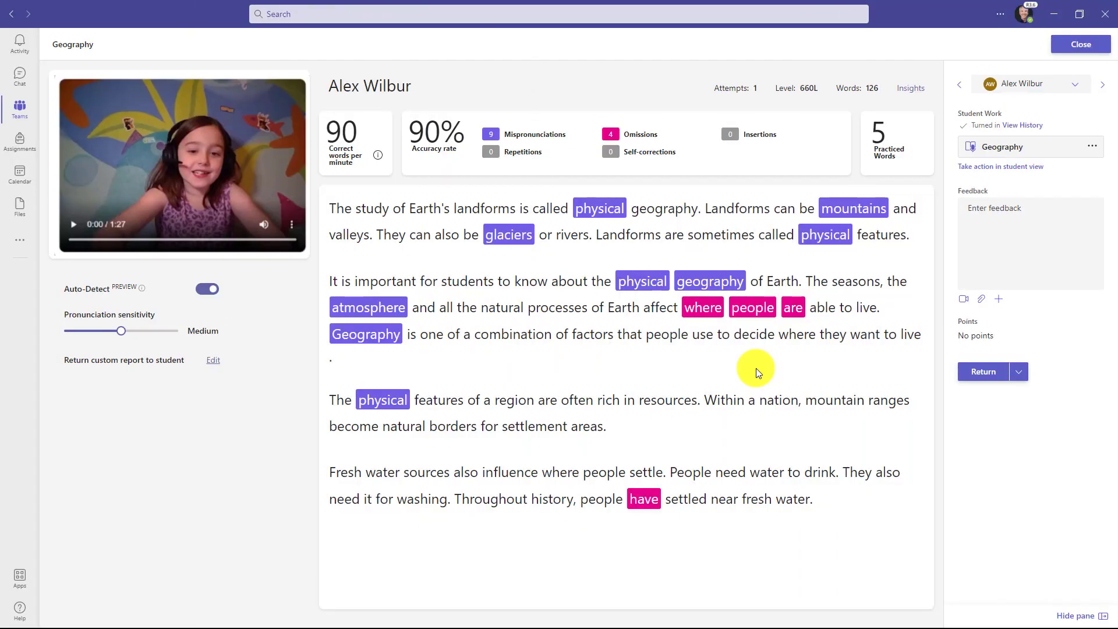
Enter the feedback "Nice job, glad to see you practiced with Reading Coach!" and return the assignment to the student
left_click(1023, 220)
type("Nice job, glad to see you practiced with Reading Coach!")
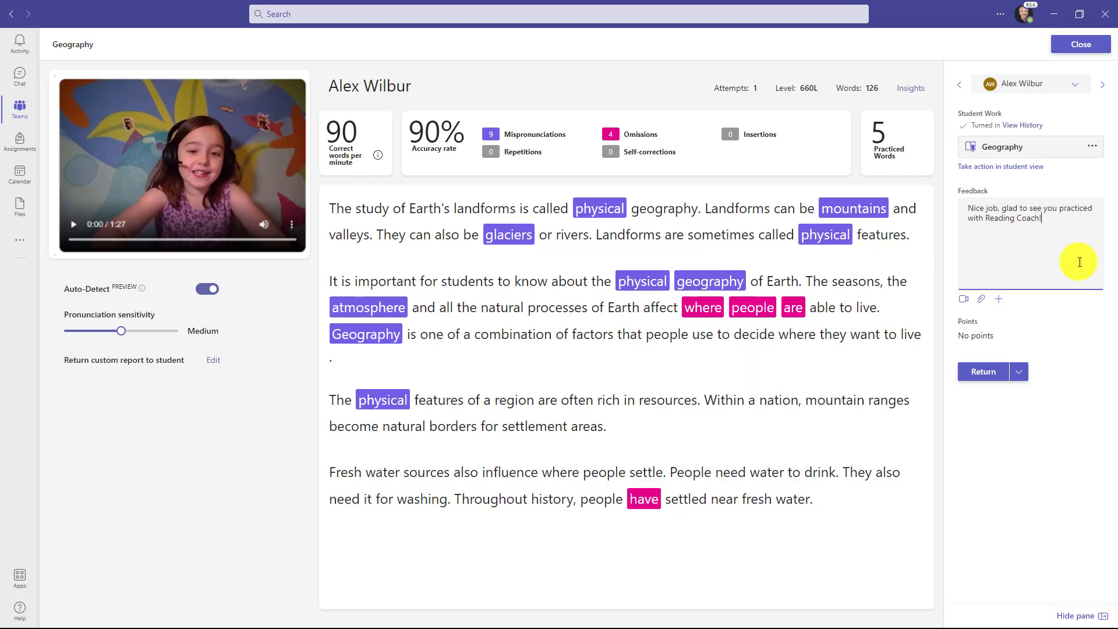
left_click(985, 372)
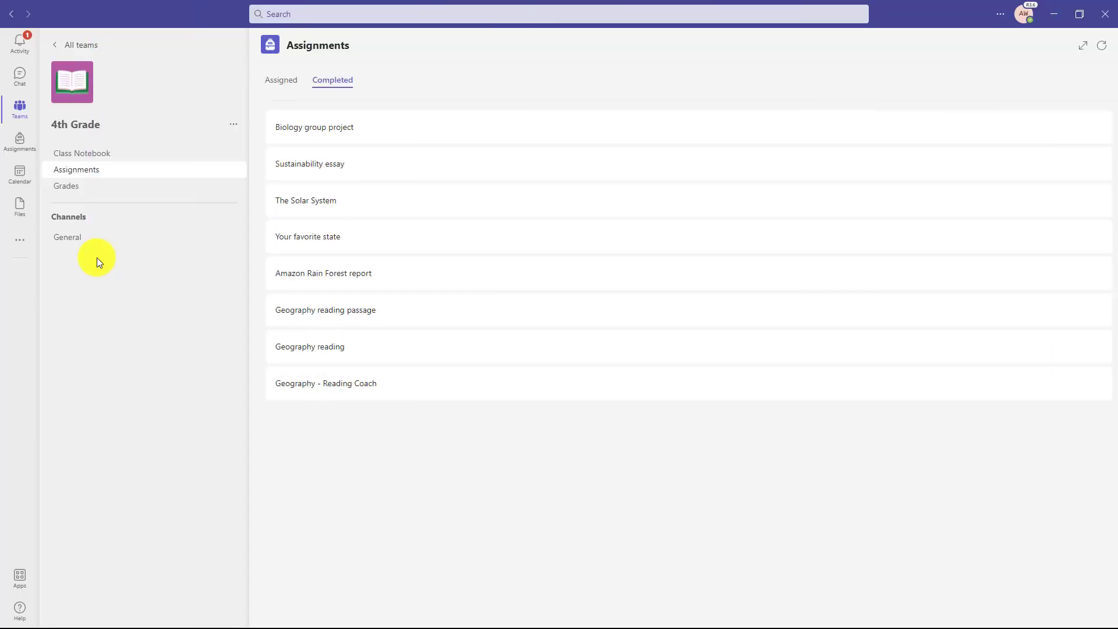
In the student's account, open the Geography passage from the returned "Geography - Reading Coach" assignment and listen to the word "atmosphere"
left_click(24, 51)
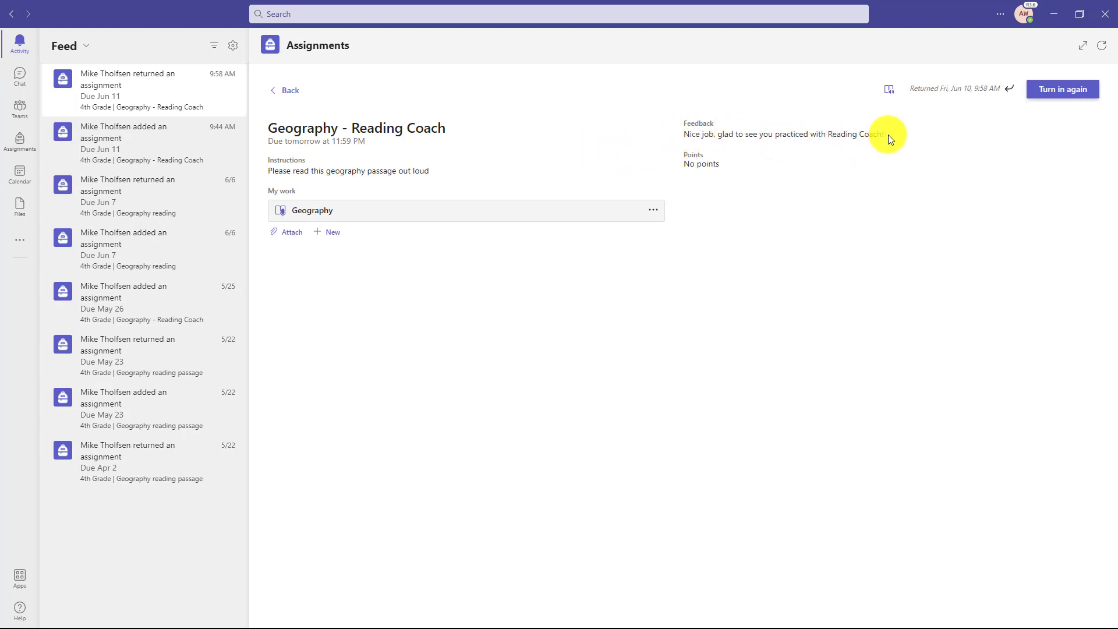
left_click(389, 211)
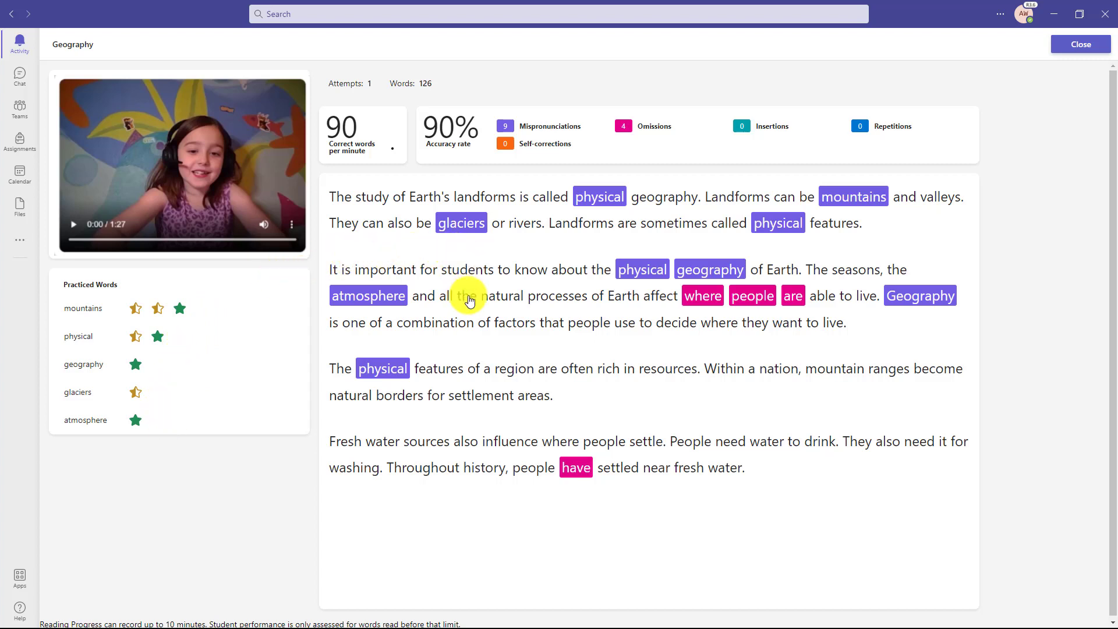
left_click(392, 298)
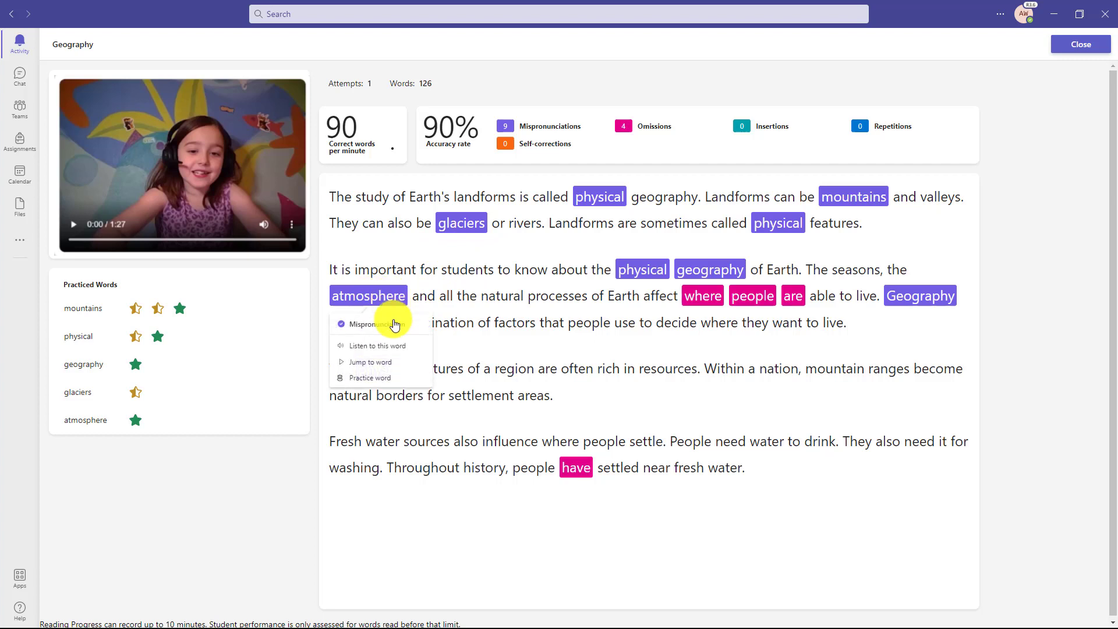
left_click(413, 348)
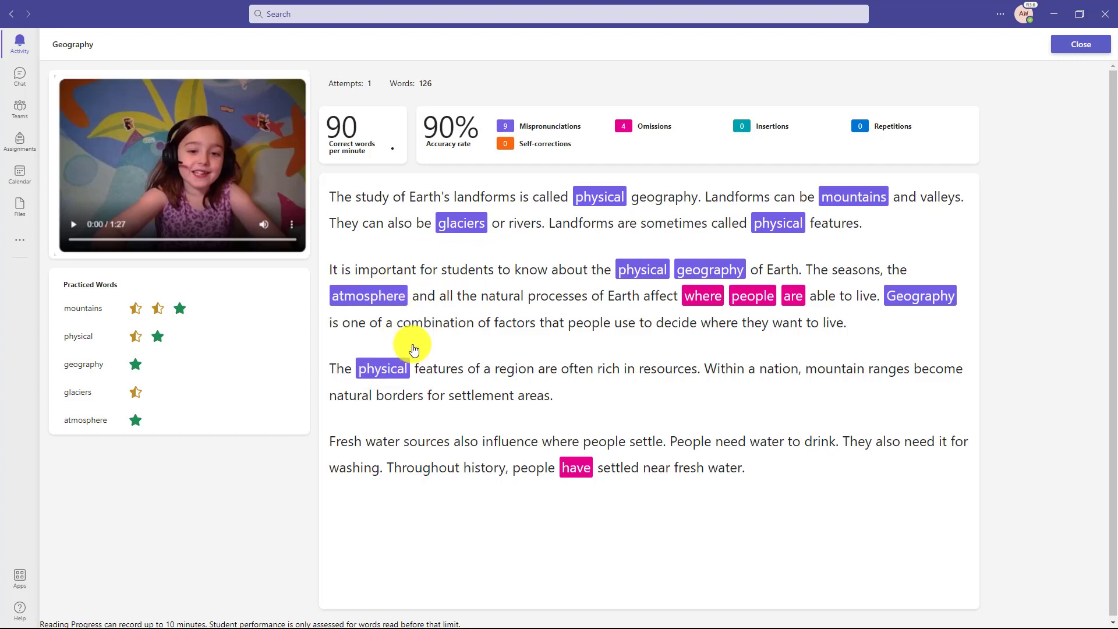
Practice "atmosphere" from the returned passage by stretching the word, hearing it and recording it aloud, and return to the report
left_click(388, 298)
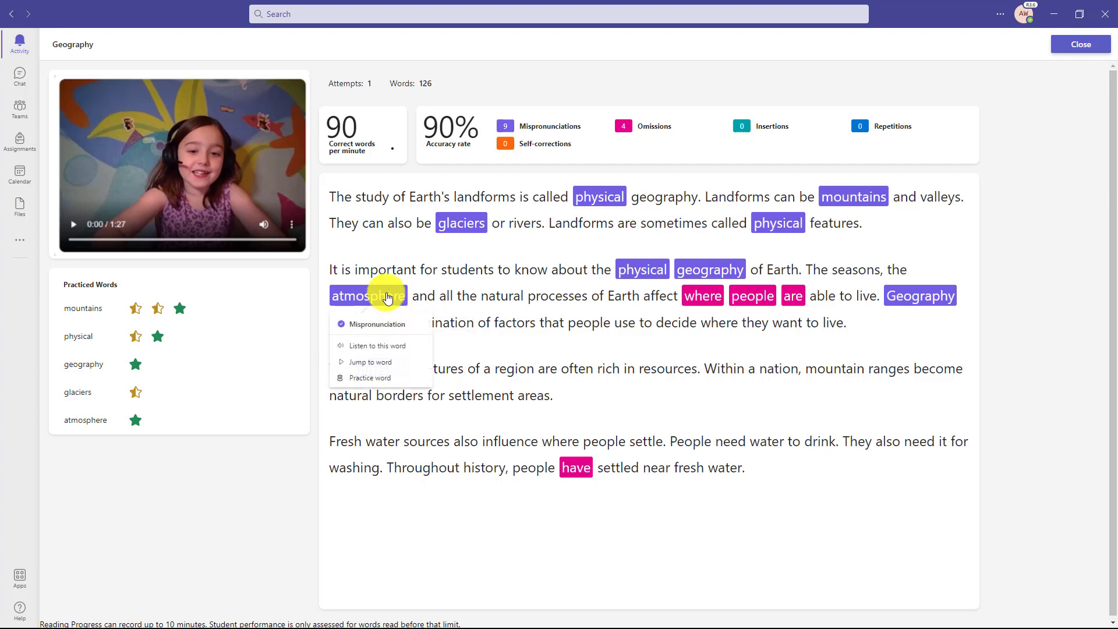
left_click(374, 379)
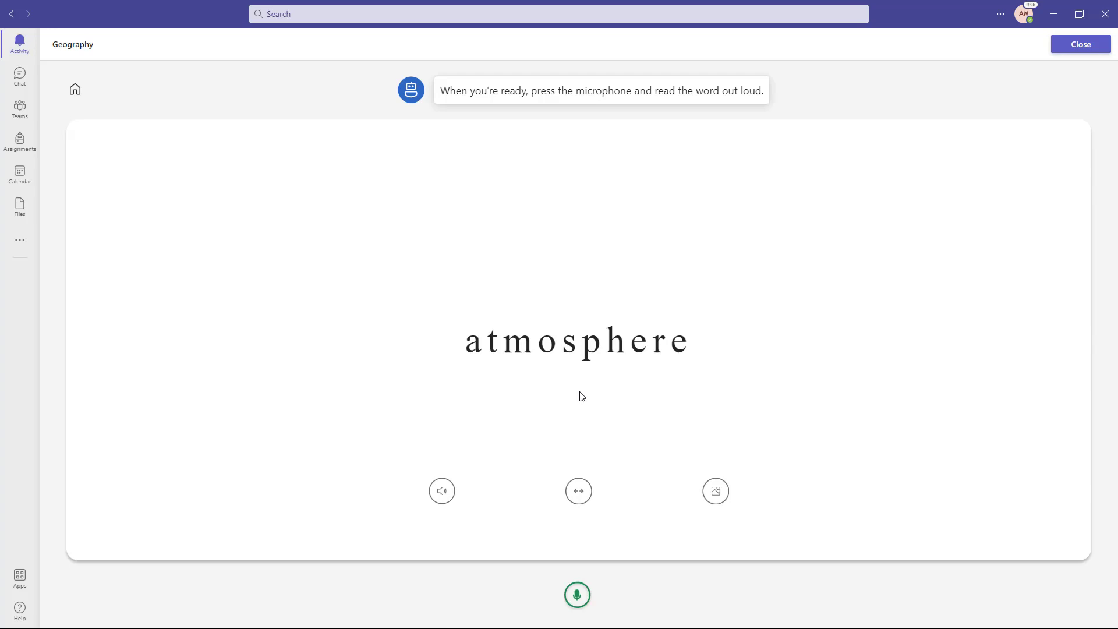
left_click(578, 495)
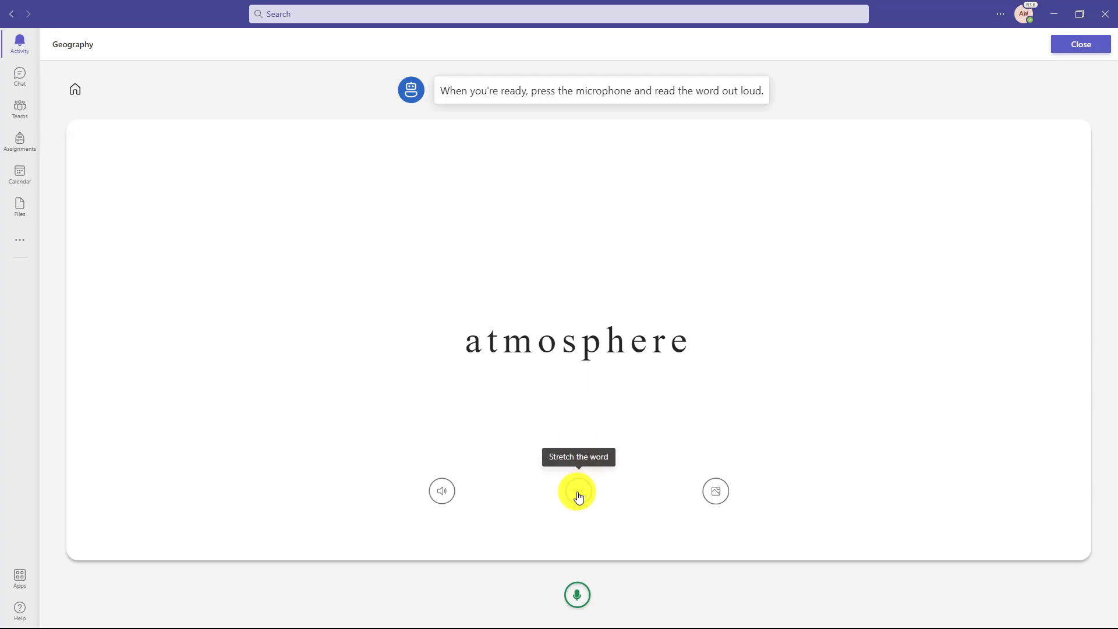
left_click(444, 496)
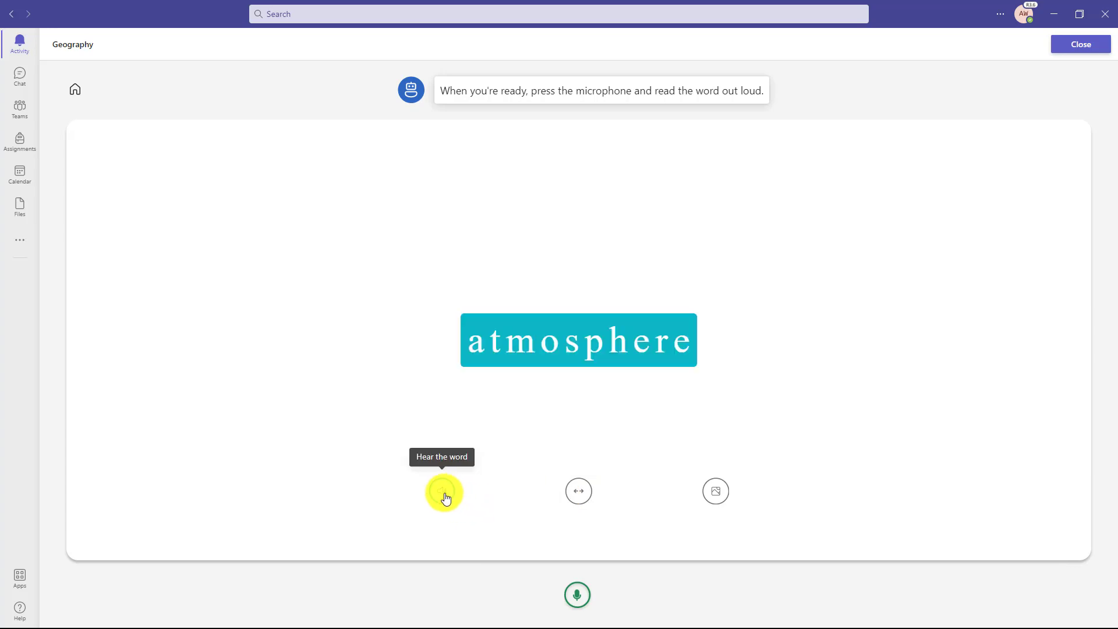
left_click(576, 594)
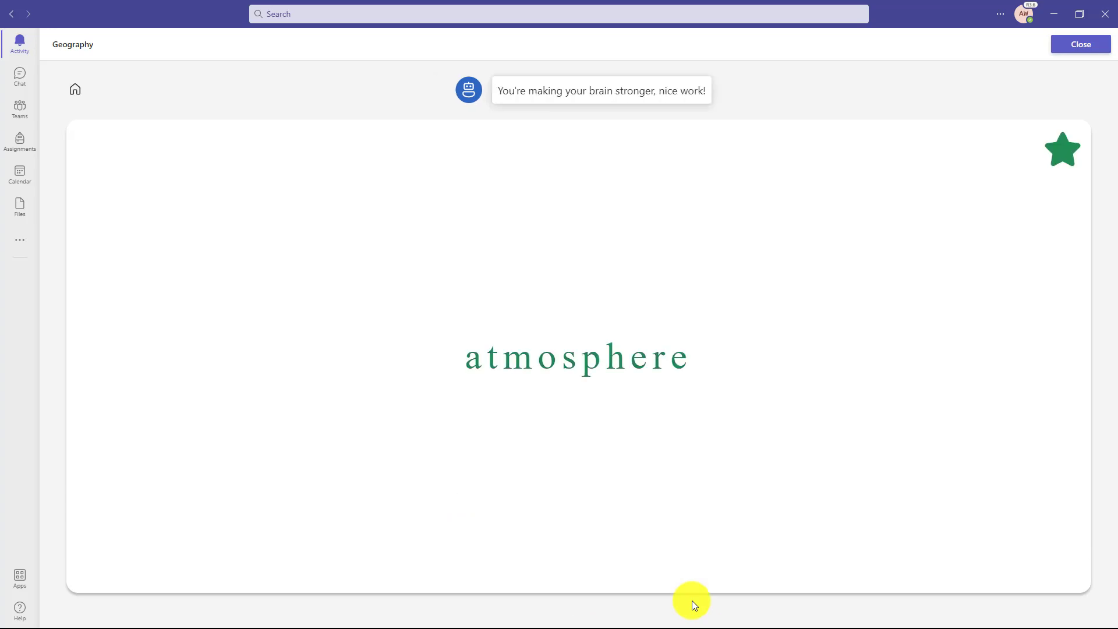
left_click(1078, 51)
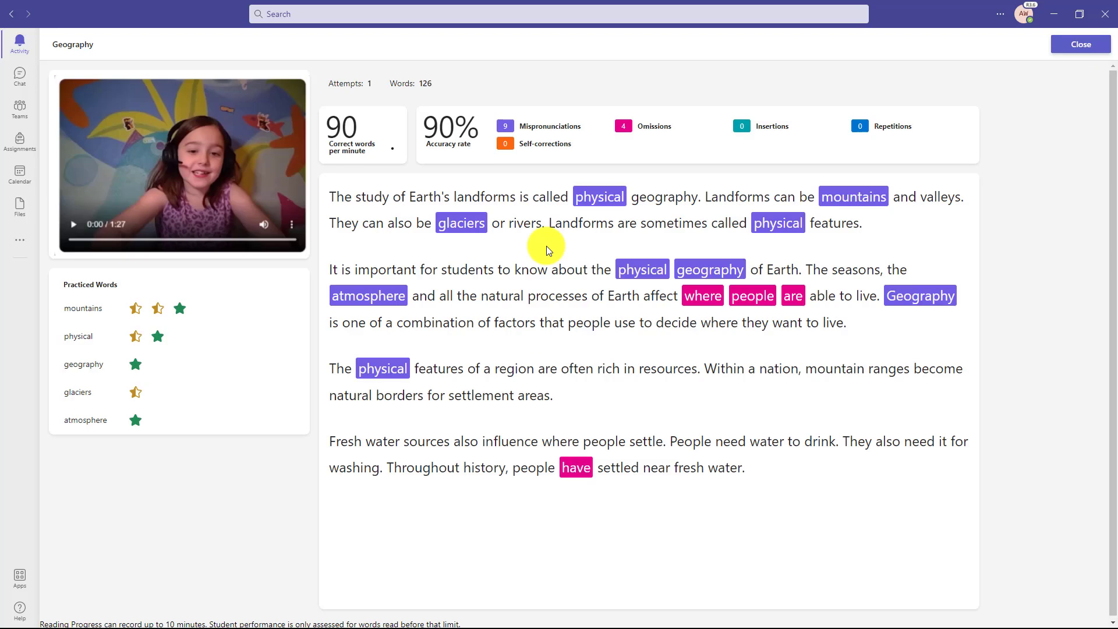
View the listening and practice options for the mispronounced "geography" and the correctly read "processes" in the second paragraph
left_click(721, 269)
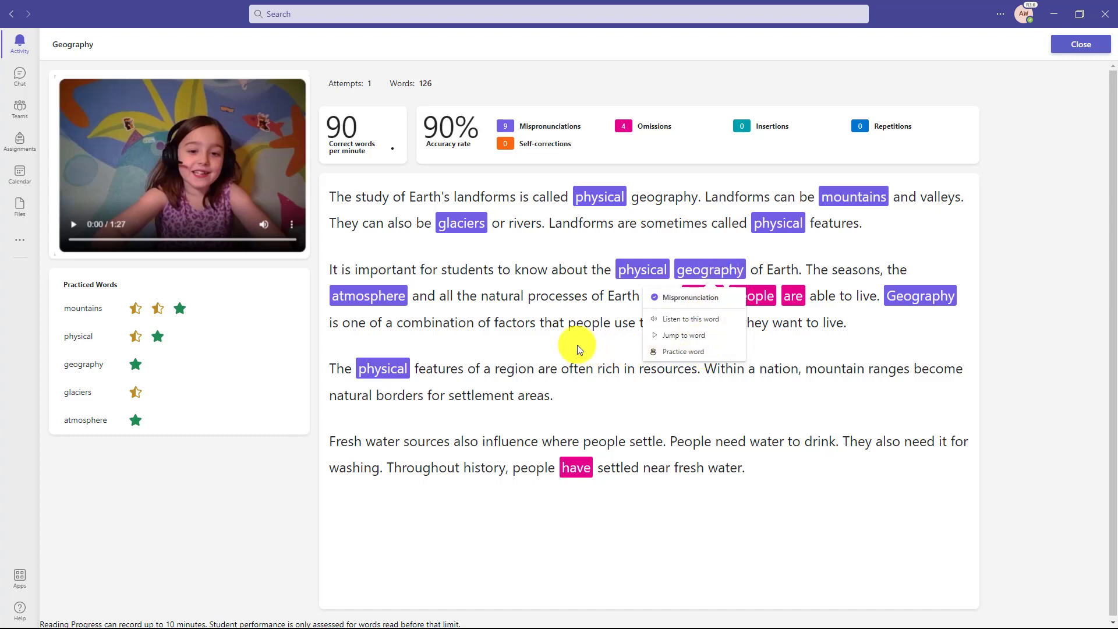
left_click(556, 298)
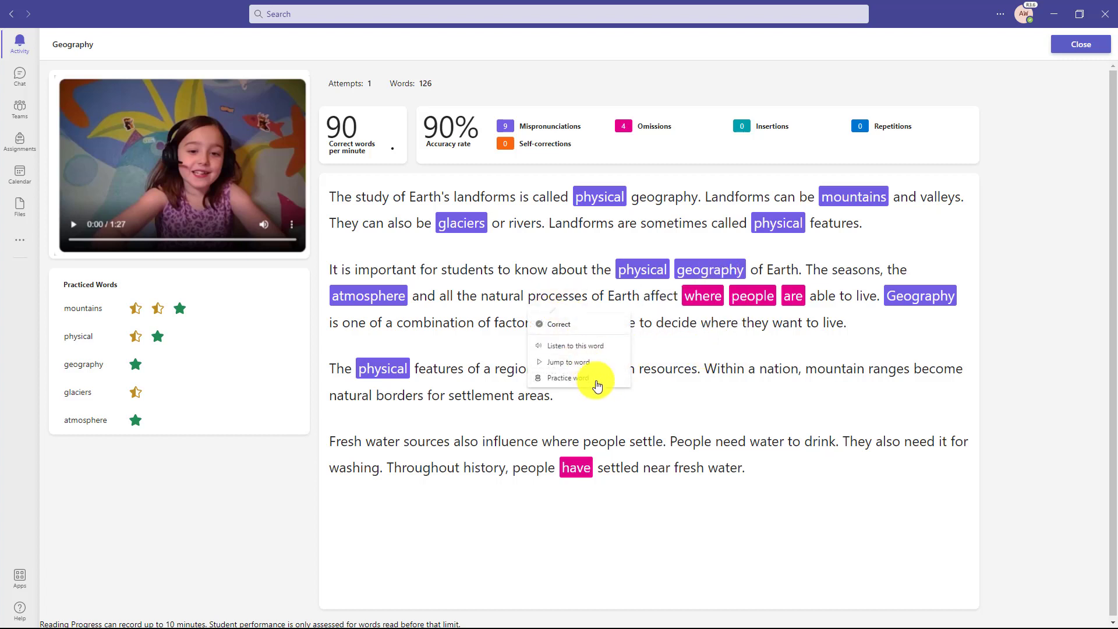
left_click(673, 398)
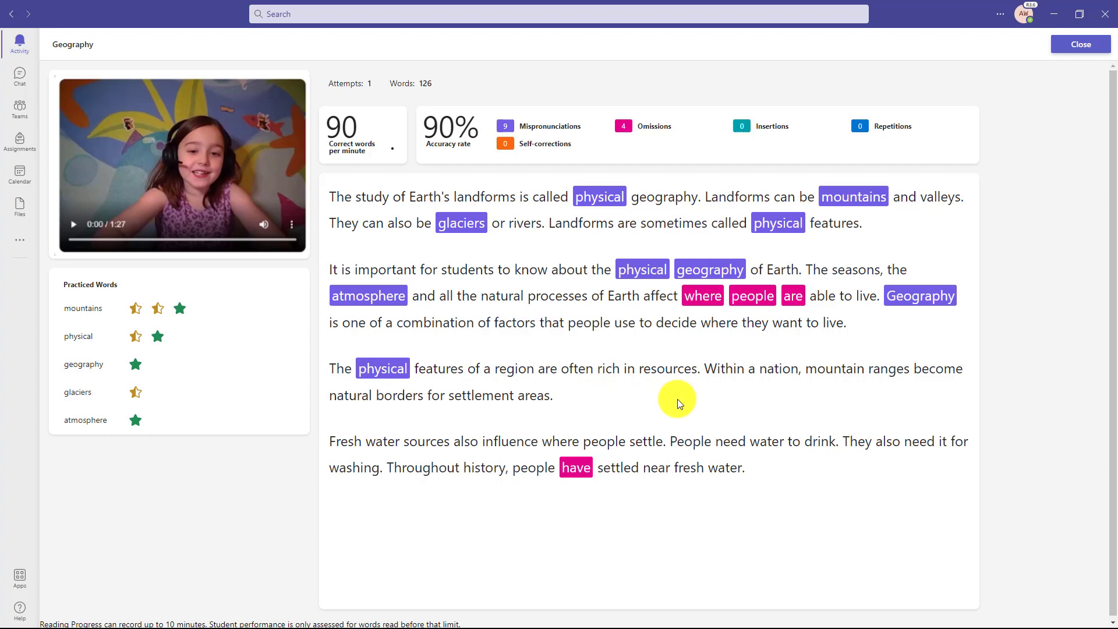